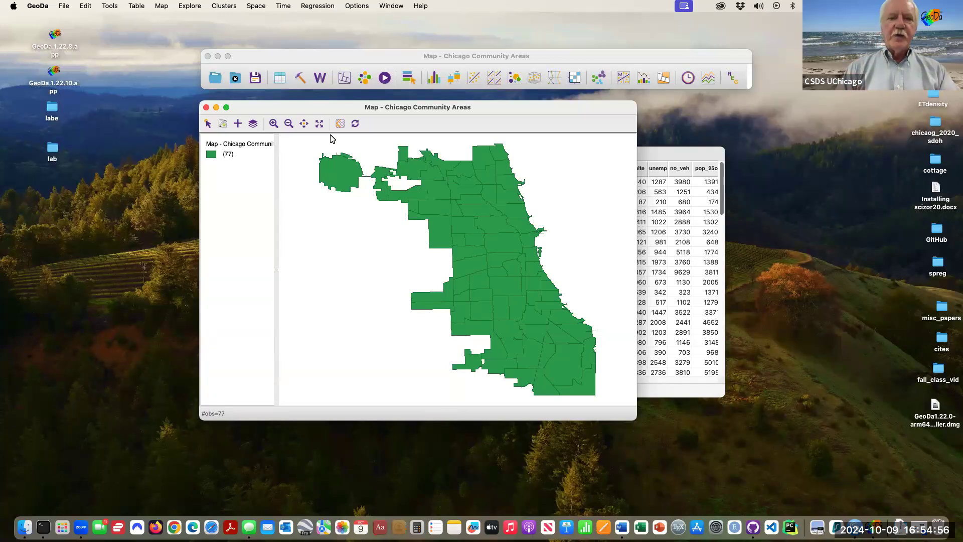
pyautogui.moveTo(330, 107); pyautogui.dragTo(299, 107)
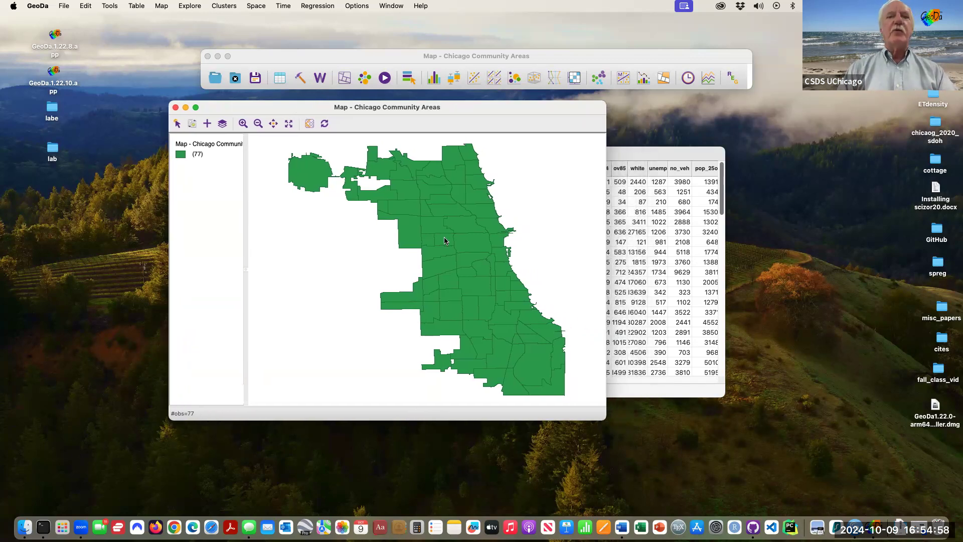
pyautogui.moveTo(602, 415); pyautogui.dragTo(644, 442)
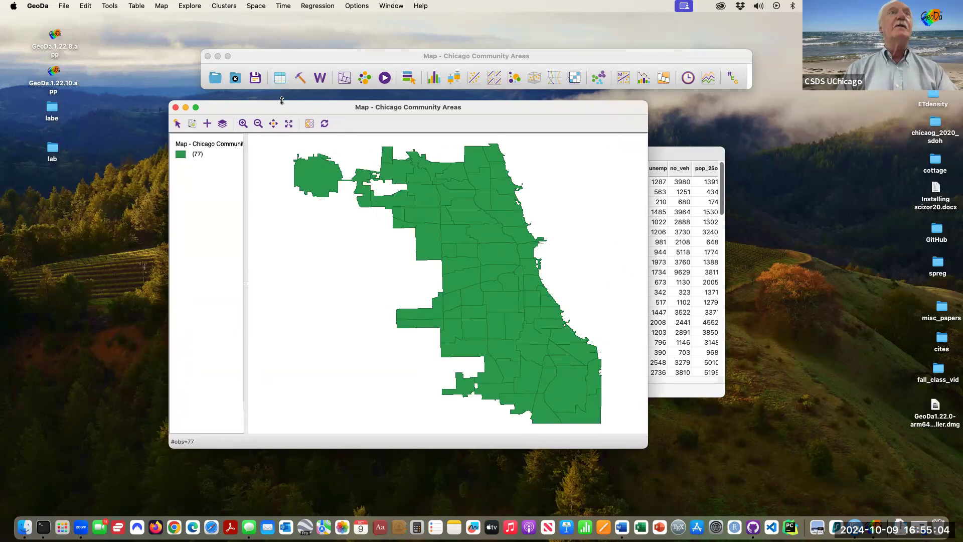
pyautogui.rightClick(290, 218)
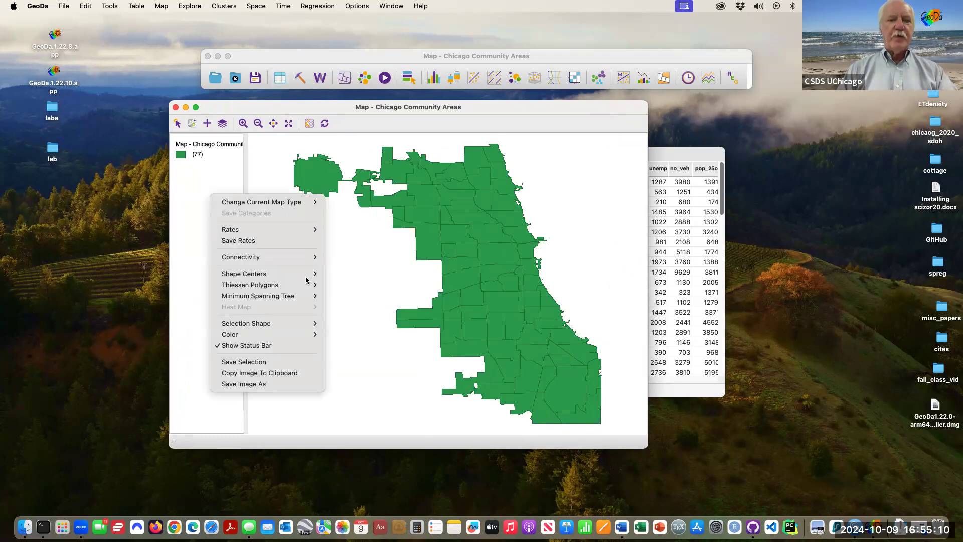
pyautogui.moveTo(309, 275)
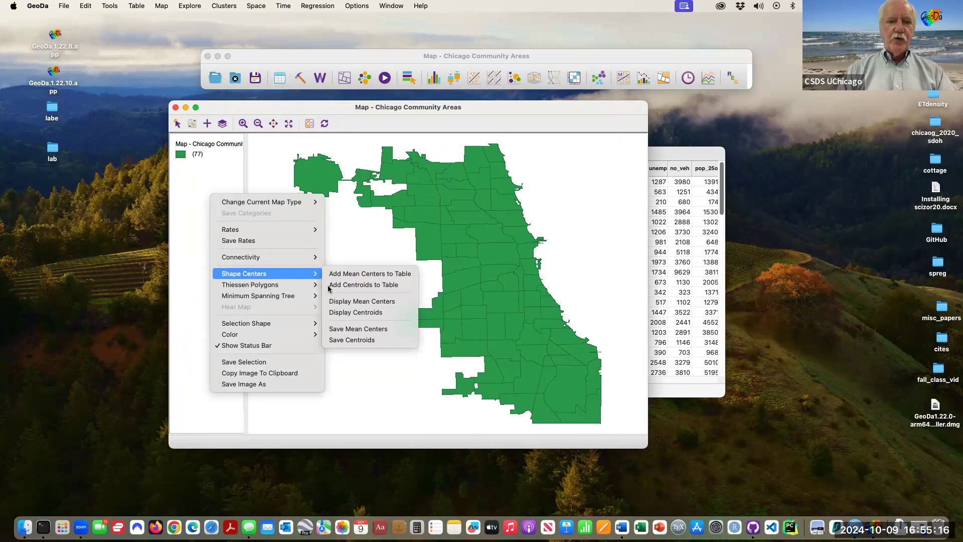
pyautogui.click(373, 330)
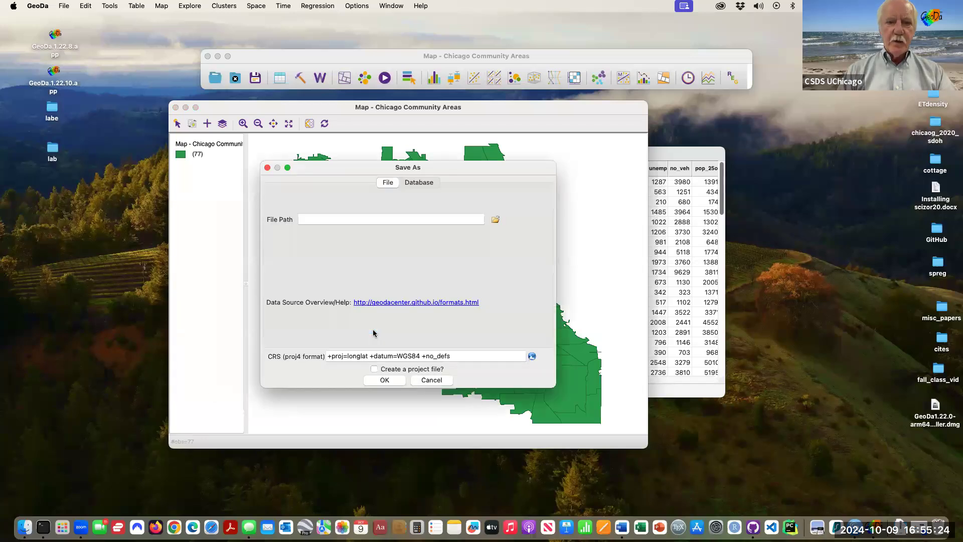
pyautogui.click(429, 382)
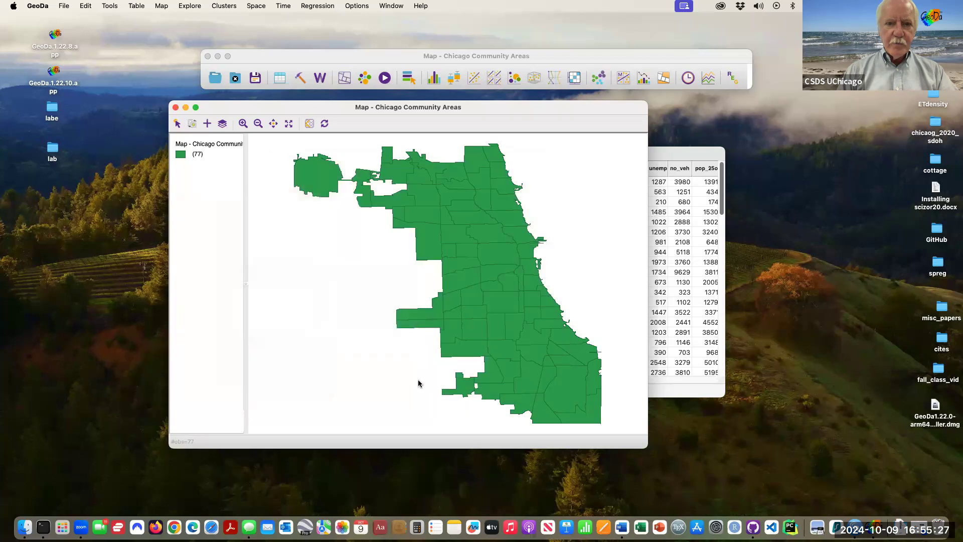
# - Add the community areas' mean centers to the table as COORD_X and COORD_Y
pyautogui.rightClick(304, 212)
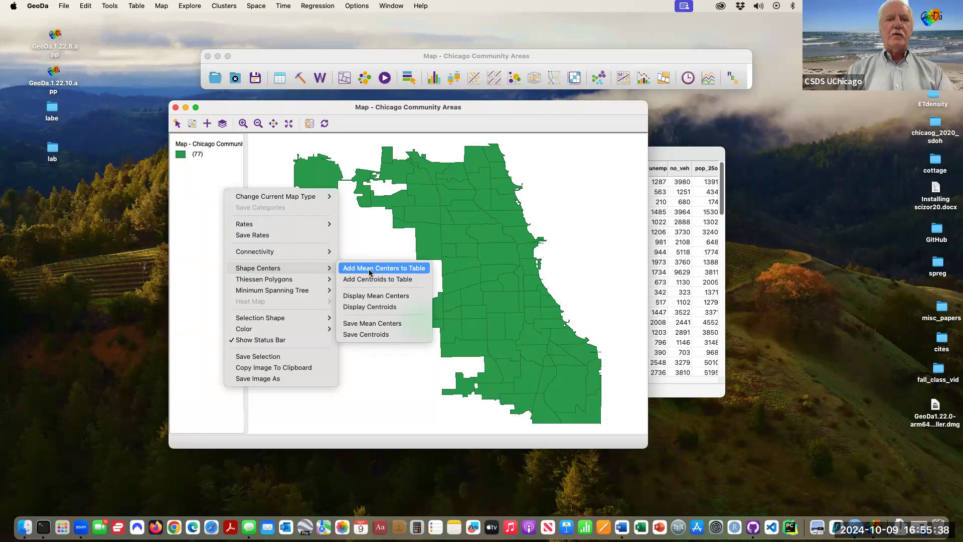
pyautogui.click(369, 272)
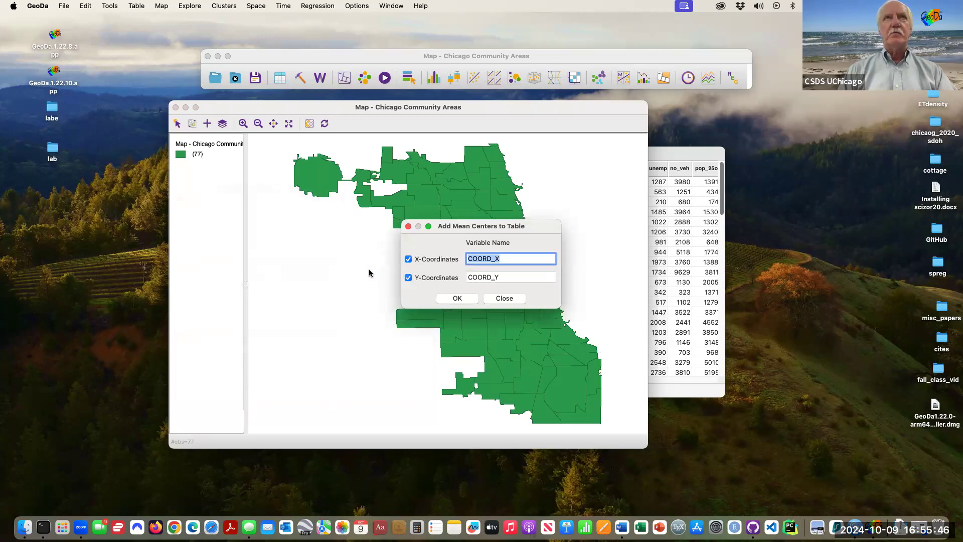
pyautogui.click(458, 298)
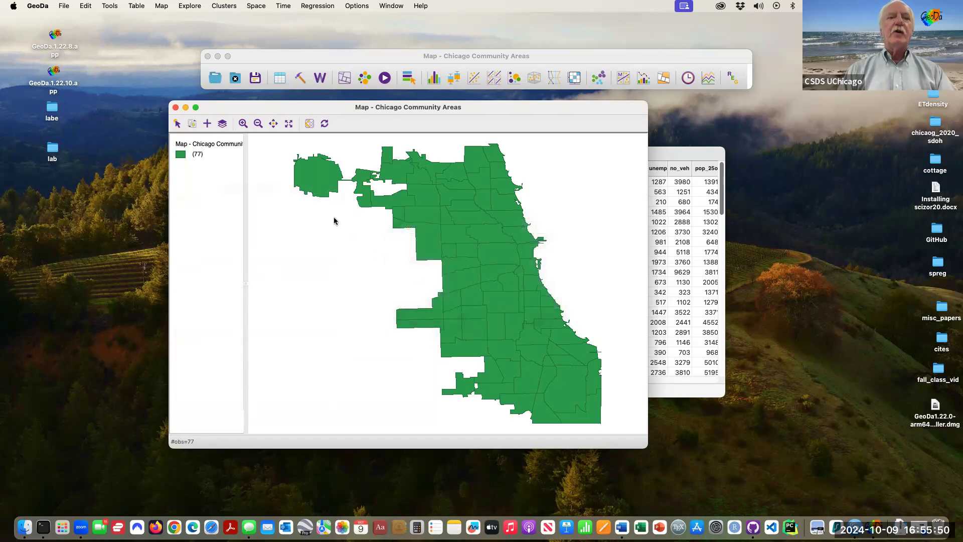
# - Add the centroids to the table, naming the coordinate variables C_X and C_Y
pyautogui.rightClick(304, 217)
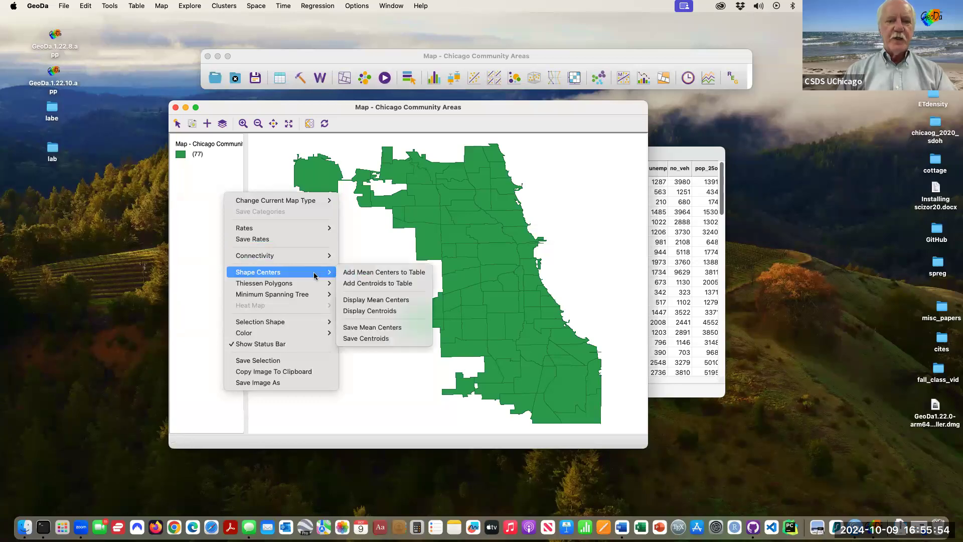
pyautogui.click(376, 283)
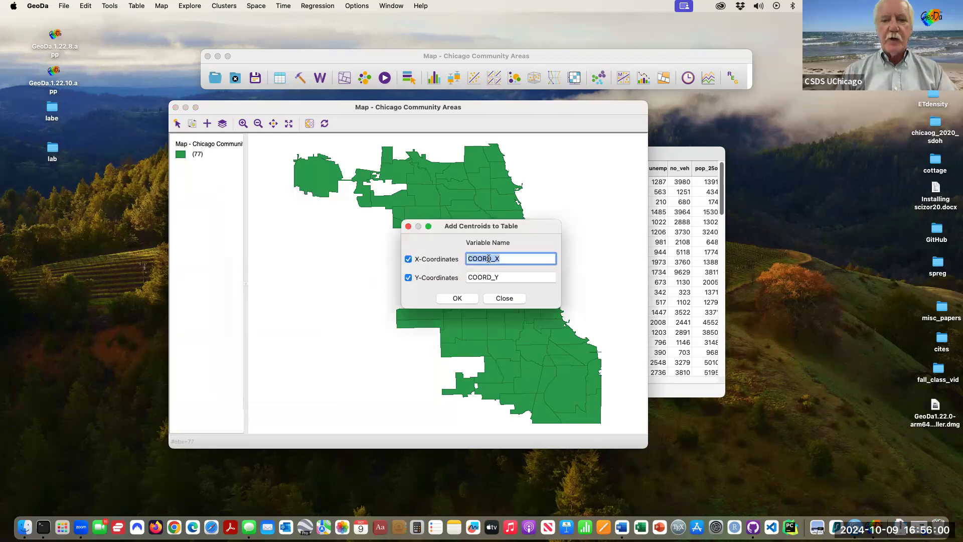
pyautogui.click(490, 258)
pyautogui.press('BackSpace')
pyautogui.press('BackSpace')
pyautogui.press('BackSpace')
pyautogui.press('BackSpace')
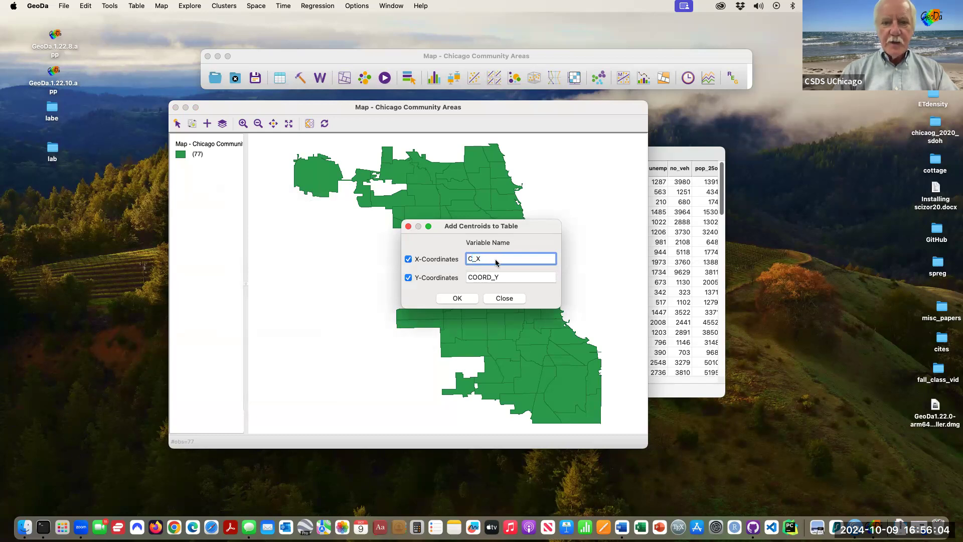
pyautogui.click(491, 277)
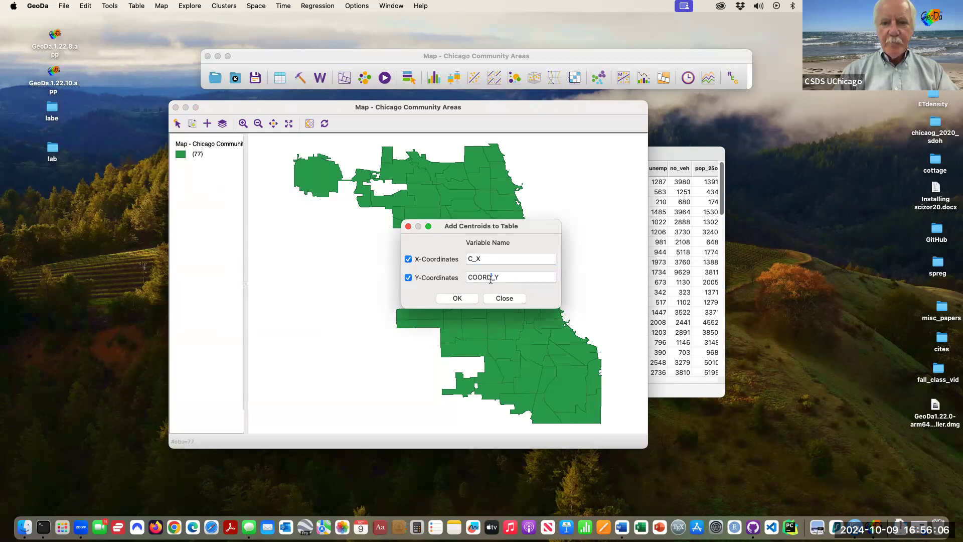
pyautogui.press('BackSpace')
pyautogui.press('BackSpace')
pyautogui.press('BackSpace')
pyautogui.press('BackSpace')
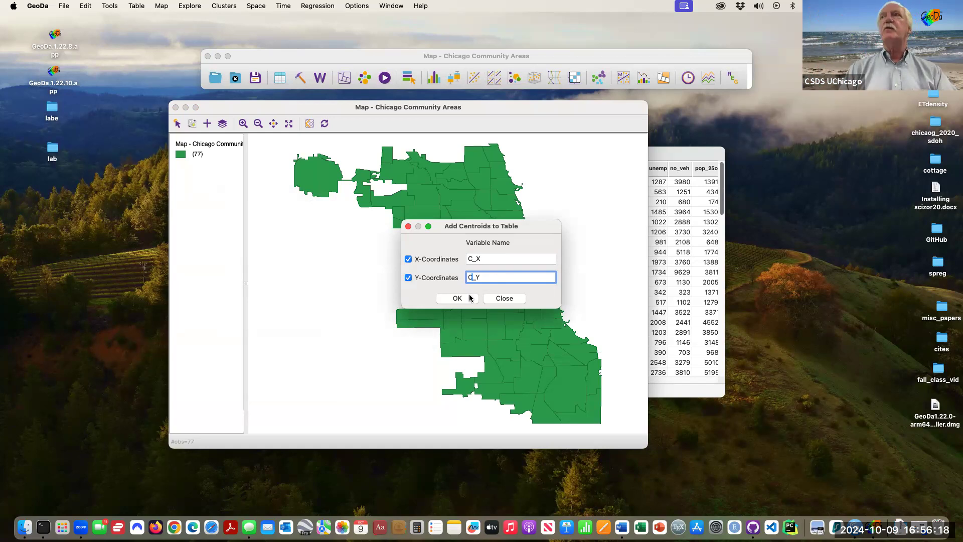
pyautogui.click(470, 298)
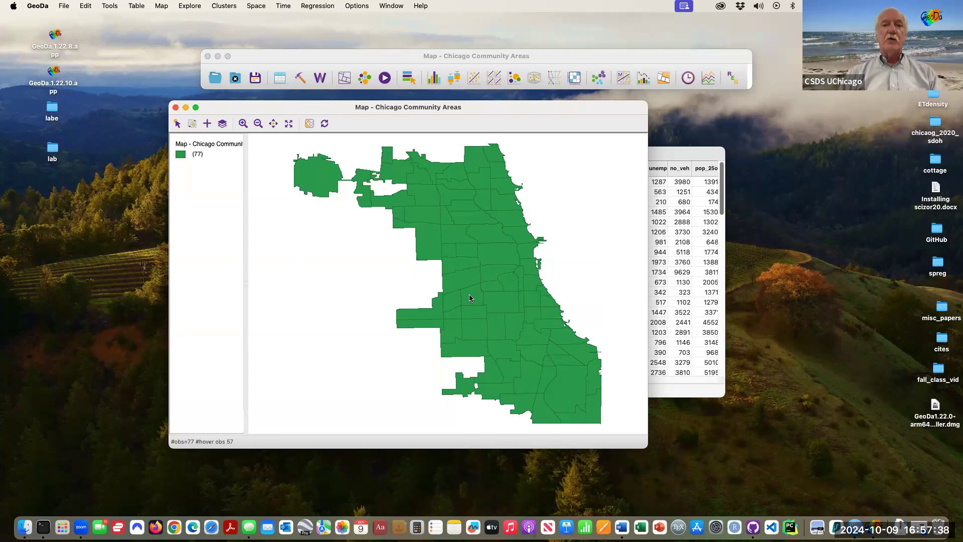
# - Display the mean centers as points on the Chicago community areas map
pyautogui.moveTo(575, 111); pyautogui.dragTo(608, 106)
pyautogui.moveTo(678, 437); pyautogui.dragTo(754, 473)
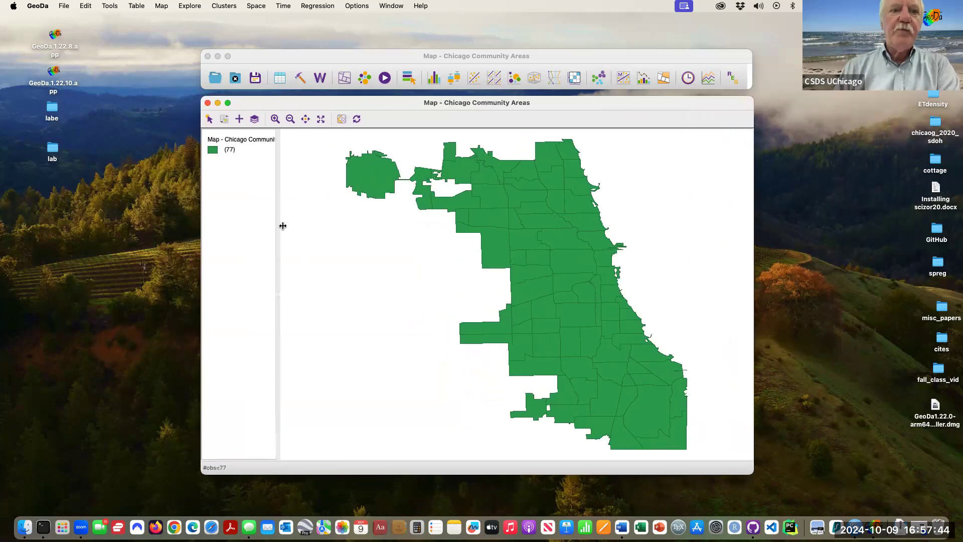
pyautogui.rightClick(336, 178)
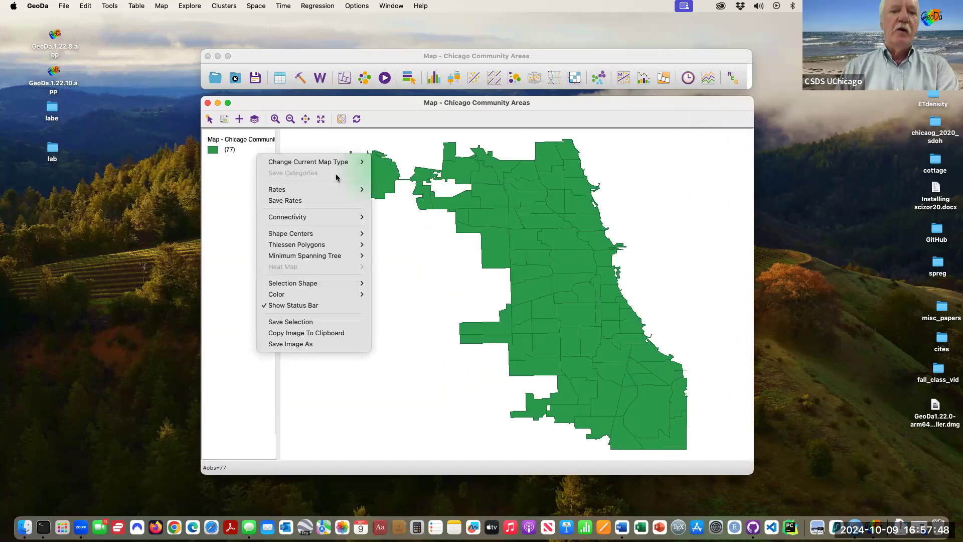
pyautogui.moveTo(339, 235)
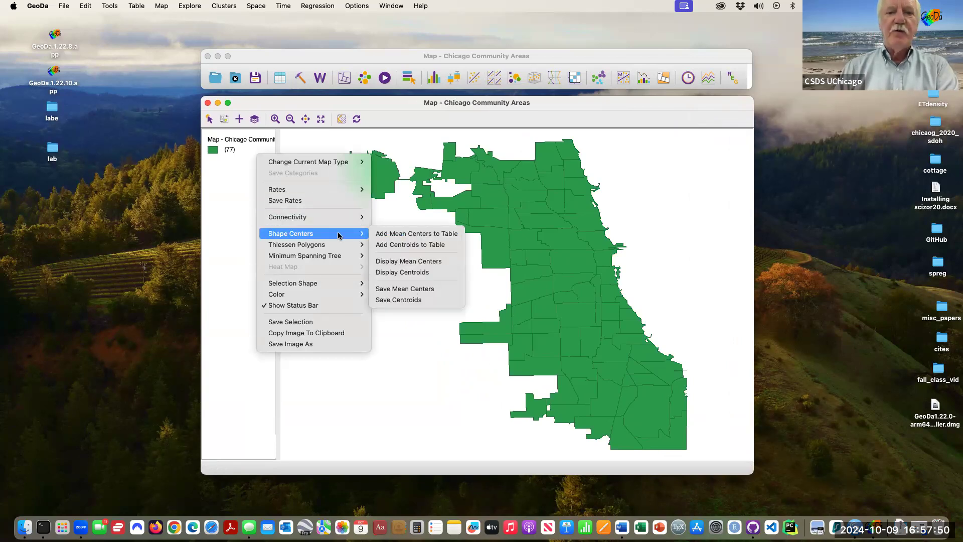
pyautogui.click(441, 264)
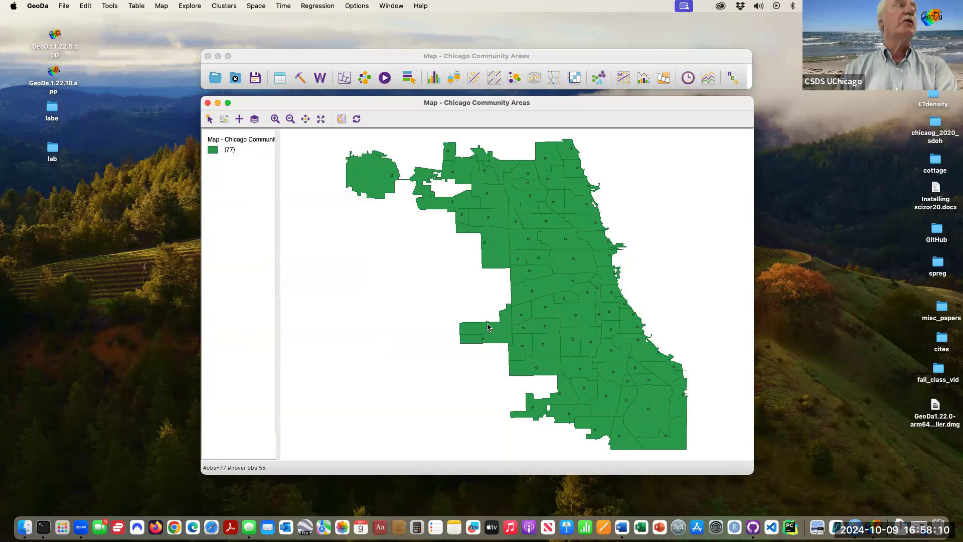
# - Display the centroids on the map alongside the mean centers
pyautogui.rightClick(357, 228)
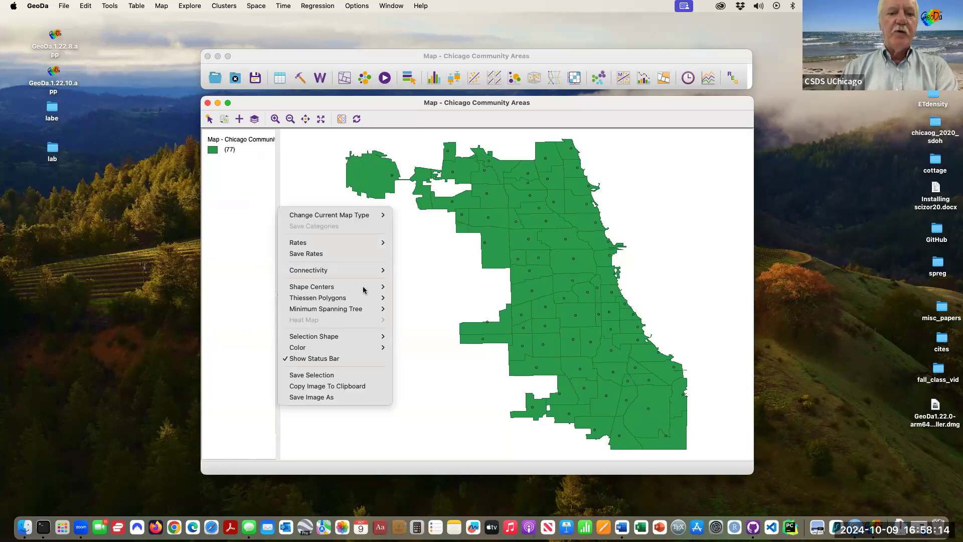
pyautogui.moveTo(363, 286)
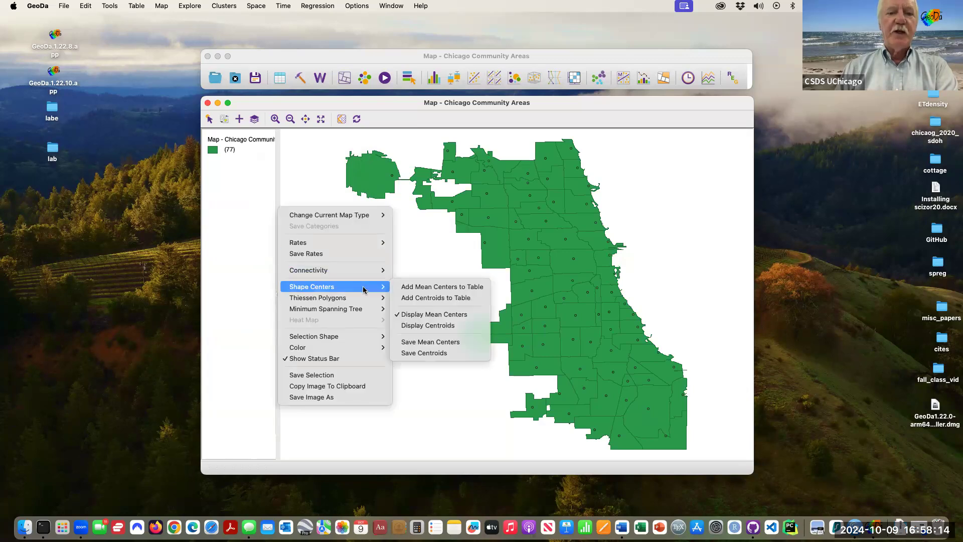
pyautogui.click(424, 326)
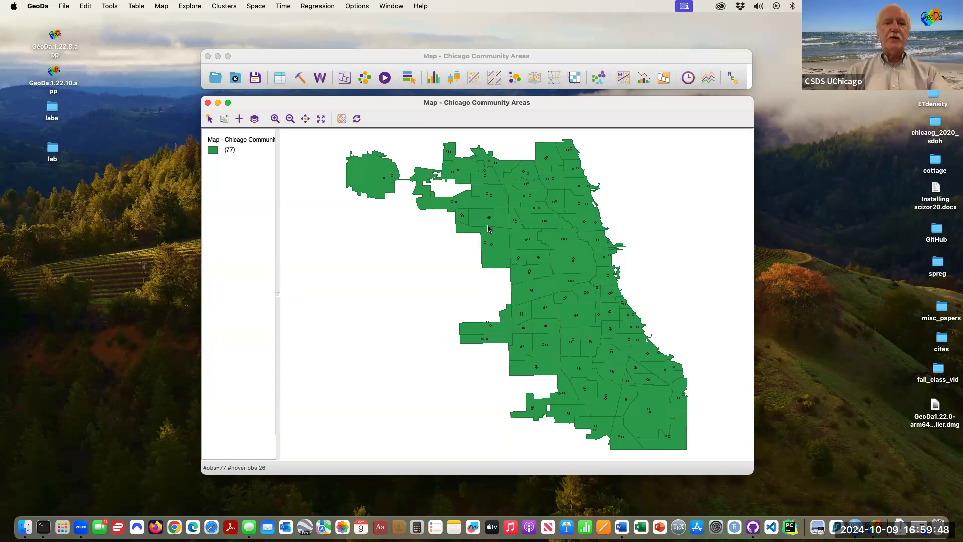
# - Create a point layer from the table using COORD_X as longitude and COORD_Y as latitude
pyautogui.click(301, 80)
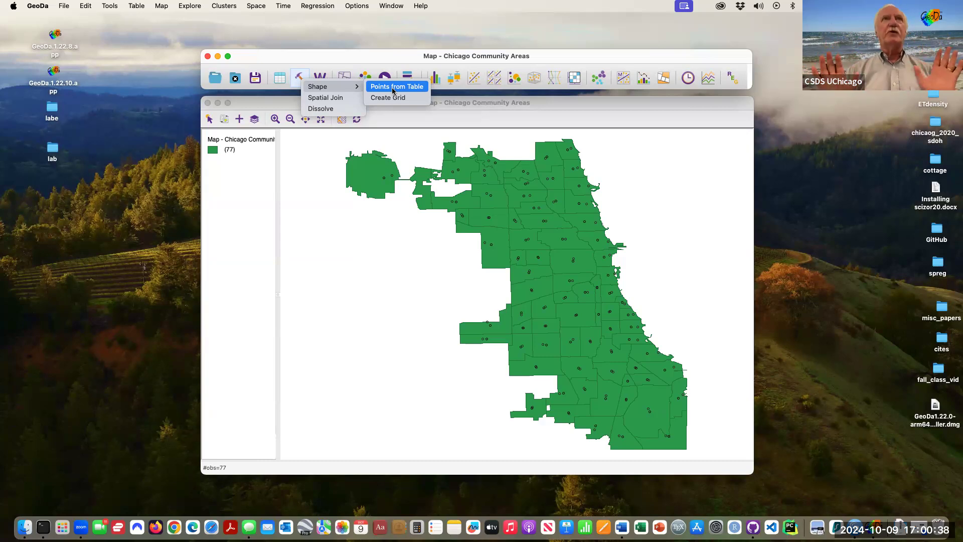
pyautogui.click(393, 91)
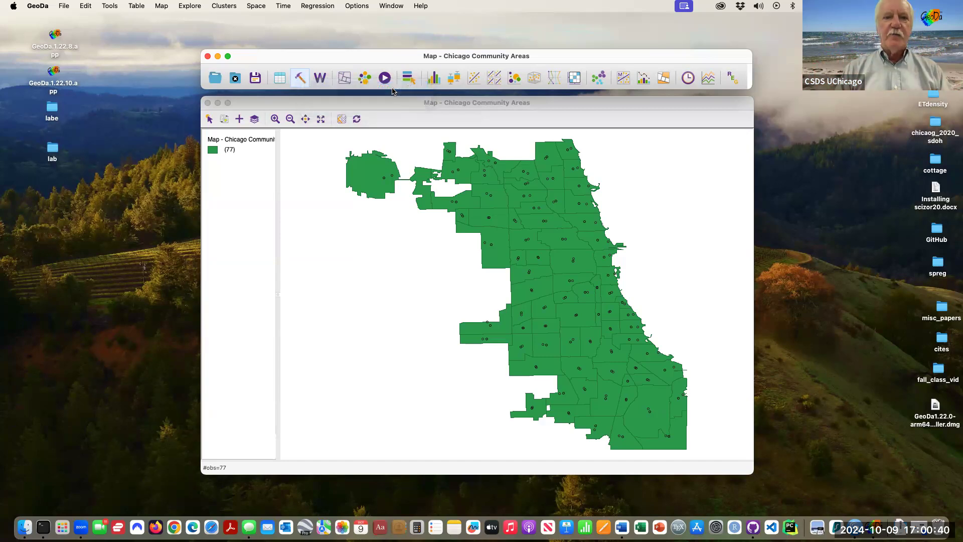
pyautogui.scroll(-15, 440, 269)
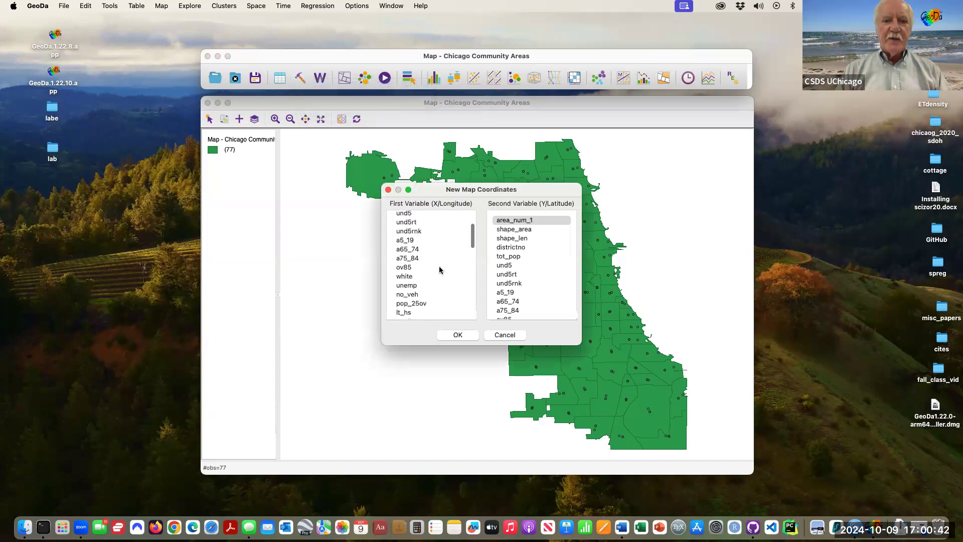
pyautogui.scroll(-3, 439, 266)
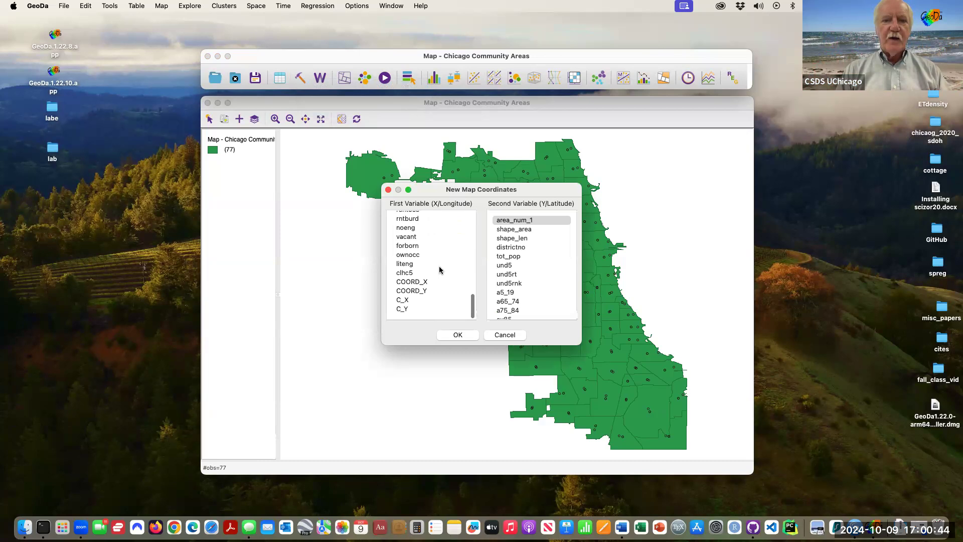
pyautogui.click(424, 284)
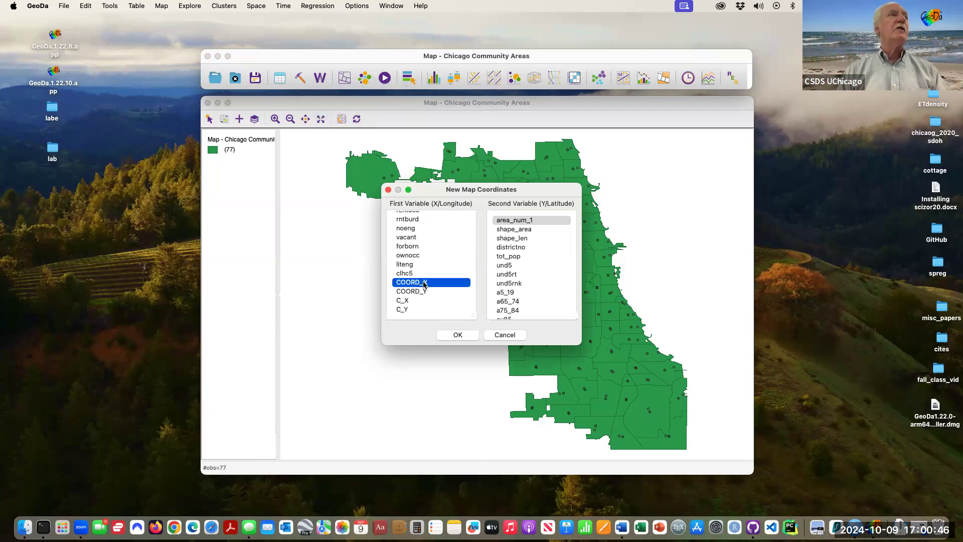
pyautogui.scroll(-5, 523, 294)
pyautogui.scroll(-8, 522, 293)
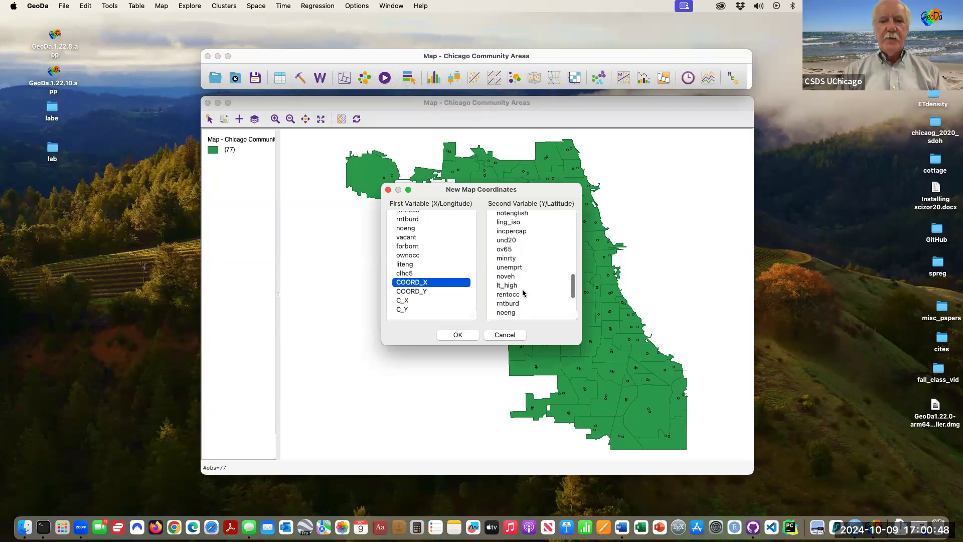
pyautogui.click(520, 292)
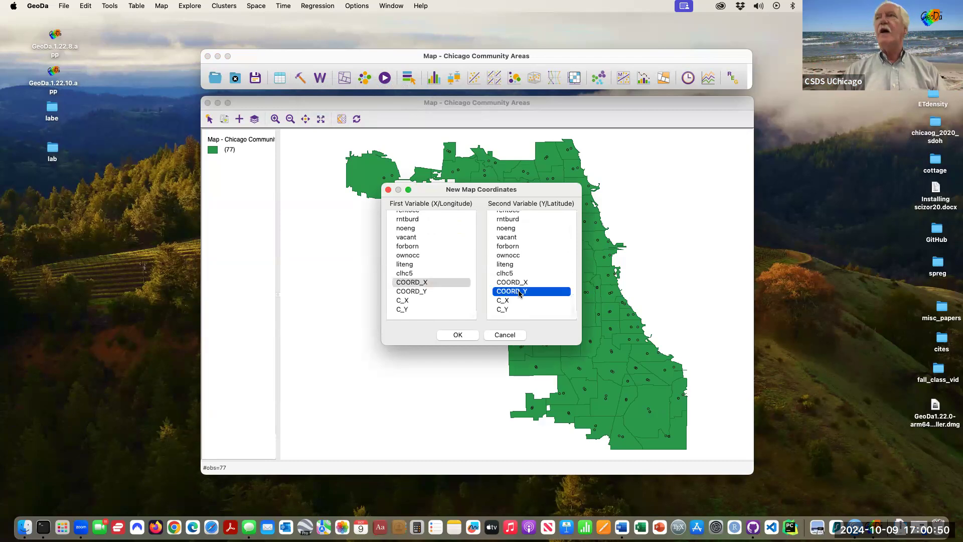
pyautogui.click(465, 337)
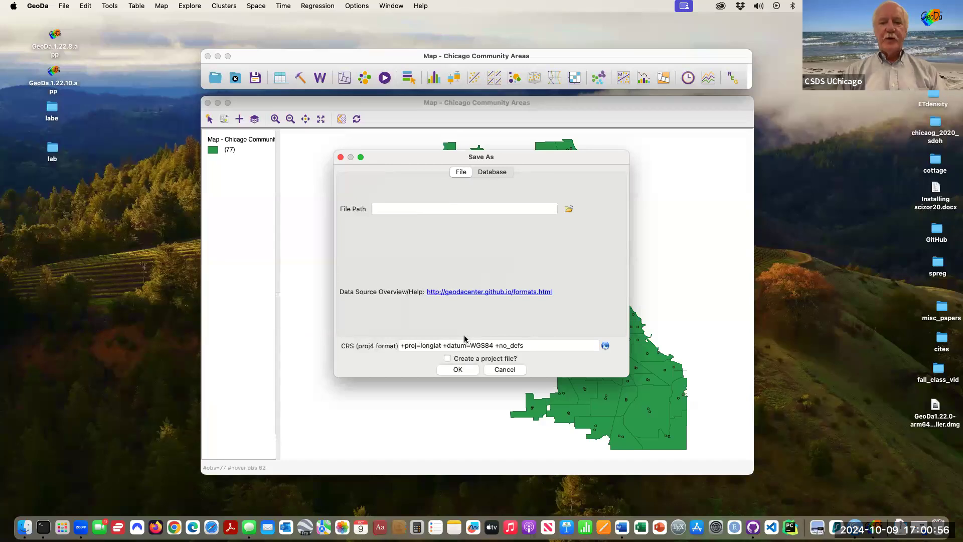
# - Set the export path to an ESRI shapefile named chicagopt.shp in the lab folder, replacing the existing file
pyautogui.click(569, 210)
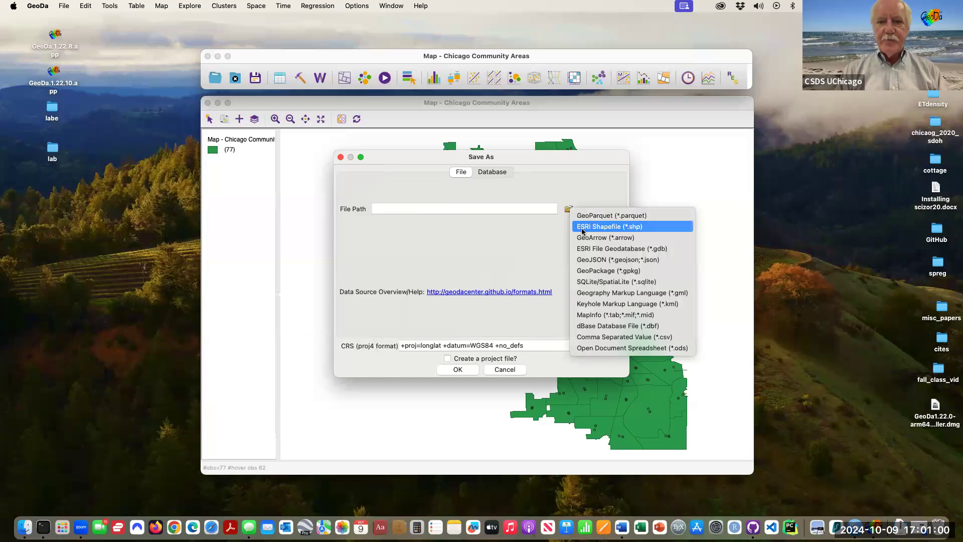
pyautogui.click(583, 226)
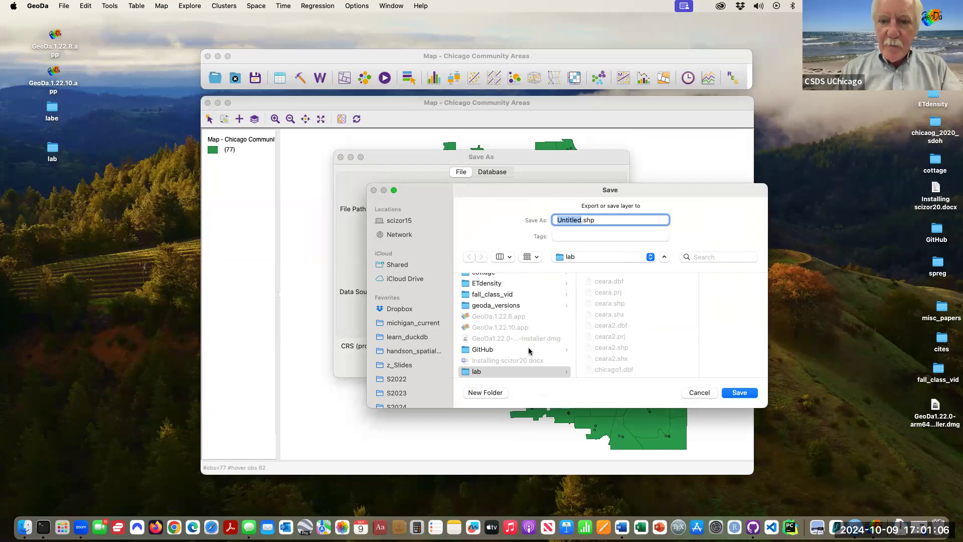
pyautogui.scroll(-2, 620, 329)
pyautogui.scroll(-3, 620, 329)
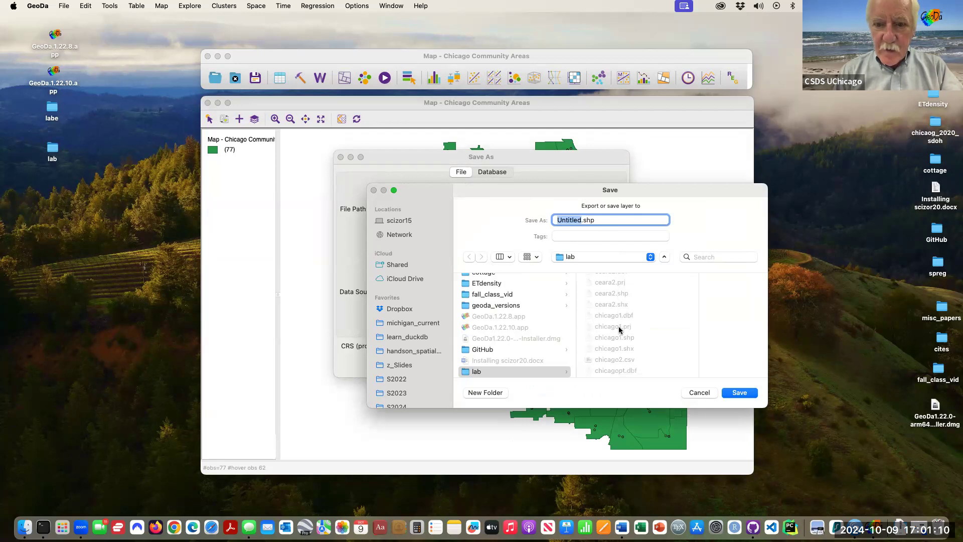
pyautogui.click(601, 280)
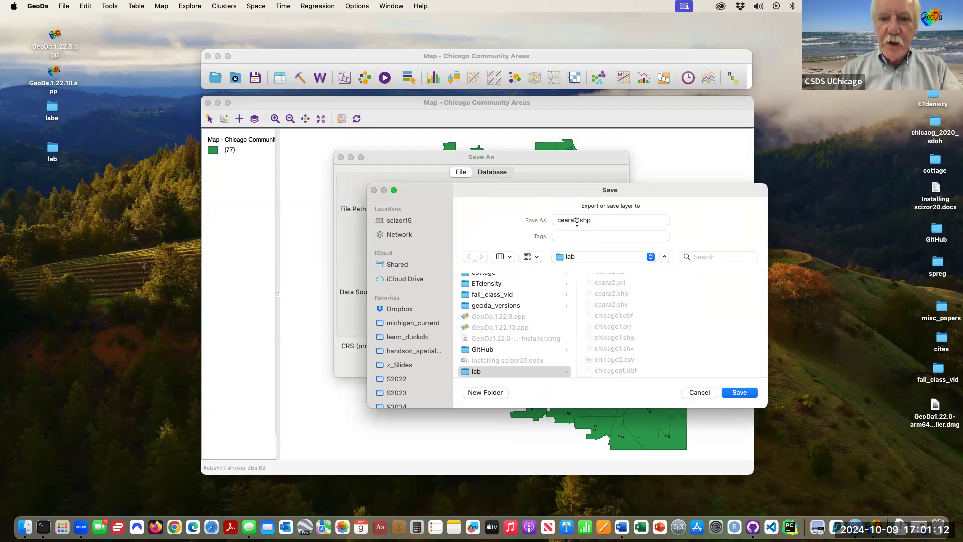
pyautogui.moveTo(577, 222); pyautogui.dragTo(554, 215)
pyautogui.write('icap')
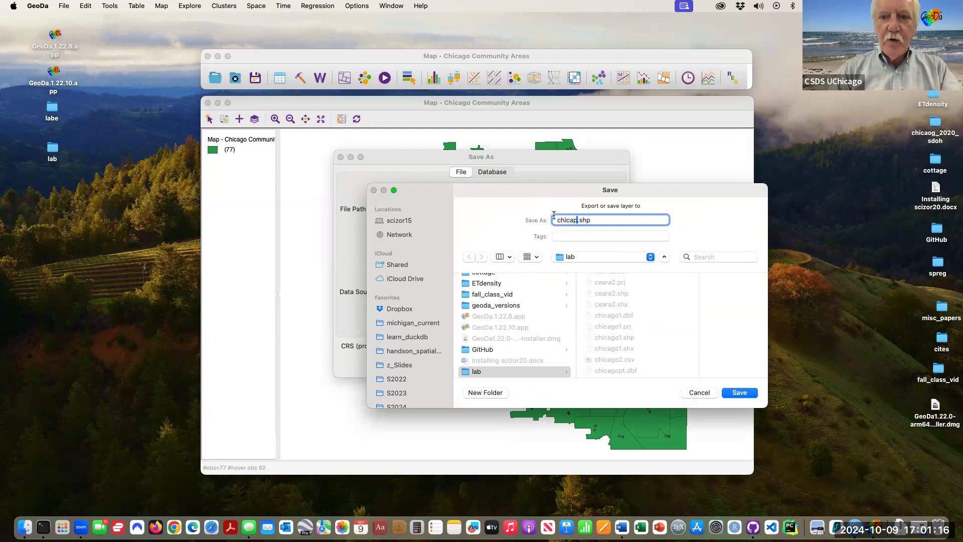
pyautogui.press('BackSpace')
pyautogui.write('gopt')
pyautogui.click(745, 396)
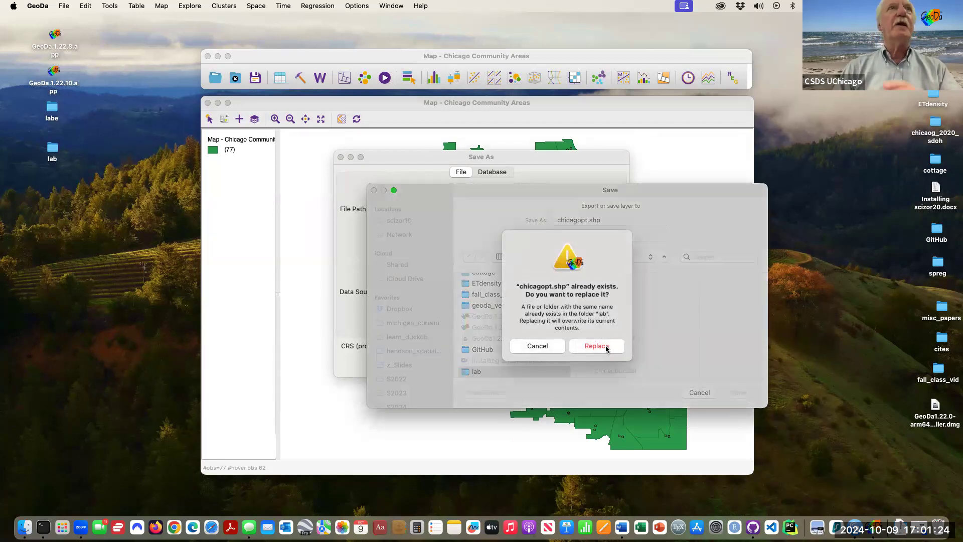
pyautogui.click(607, 348)
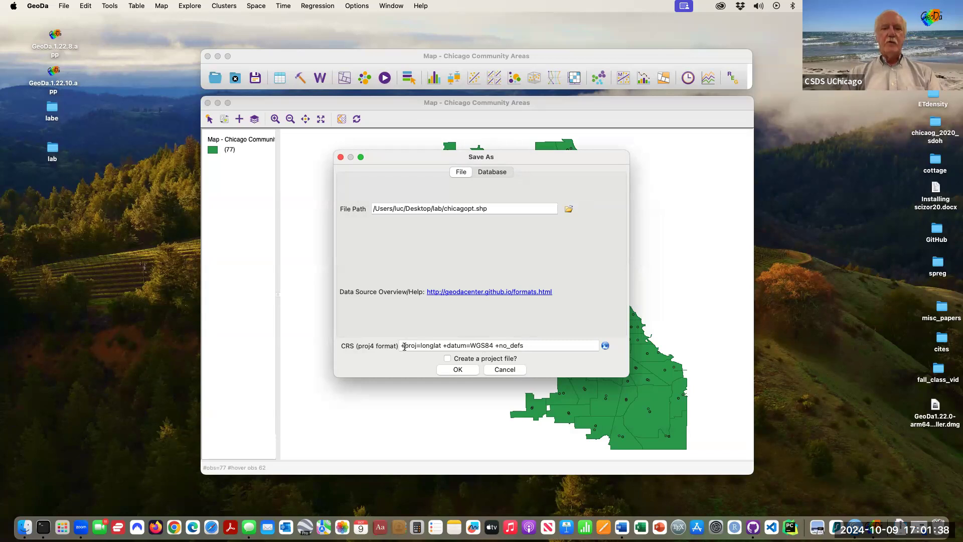
# - Complete the export with the +proj=longlat +datum=WGS84 +no_defs CRS
pyautogui.click(402, 346)
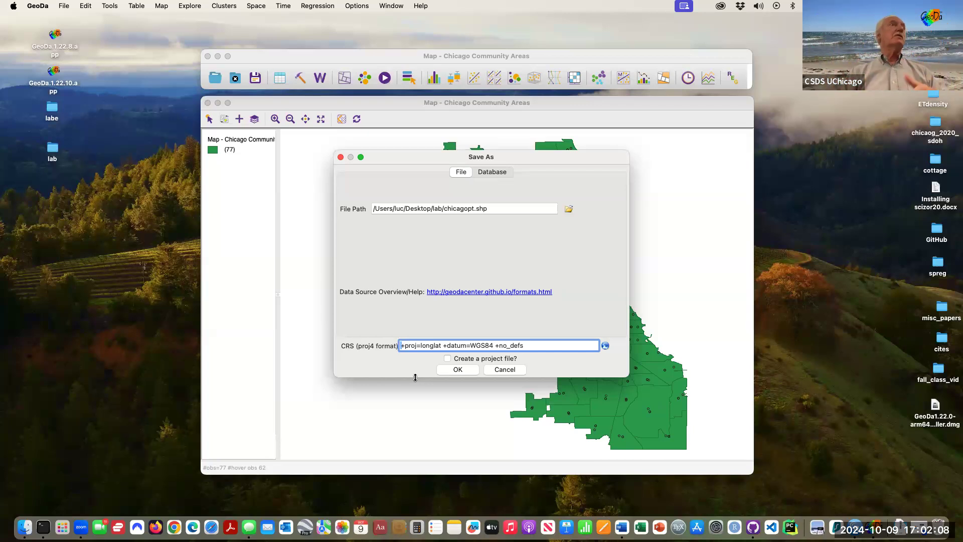
pyautogui.click(458, 369)
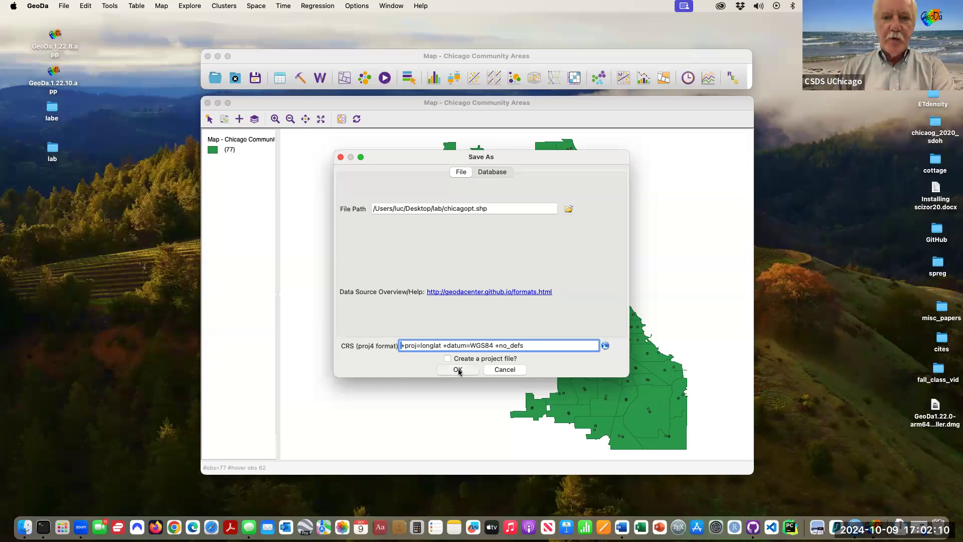
pyautogui.click(432, 270)
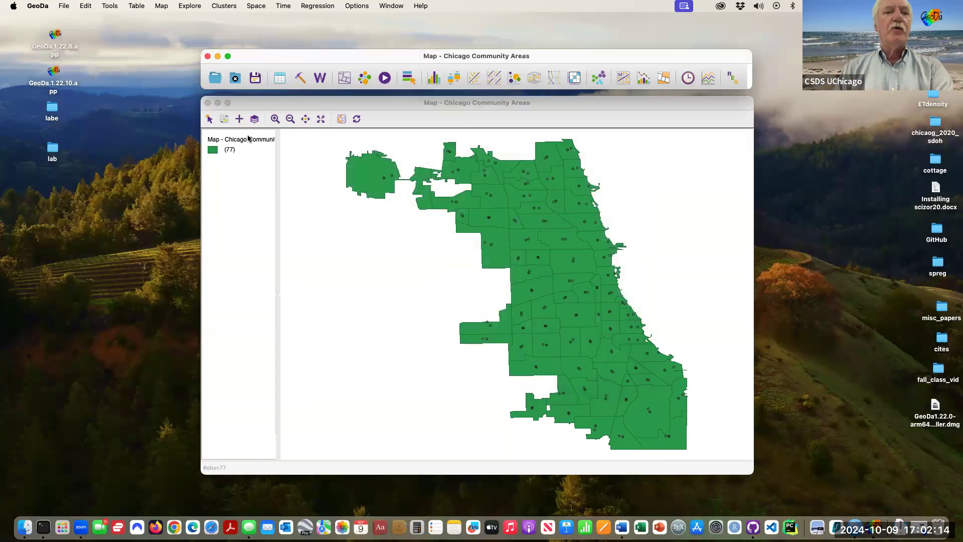
# - Close the current project without saving the data changes
pyautogui.click(235, 79)
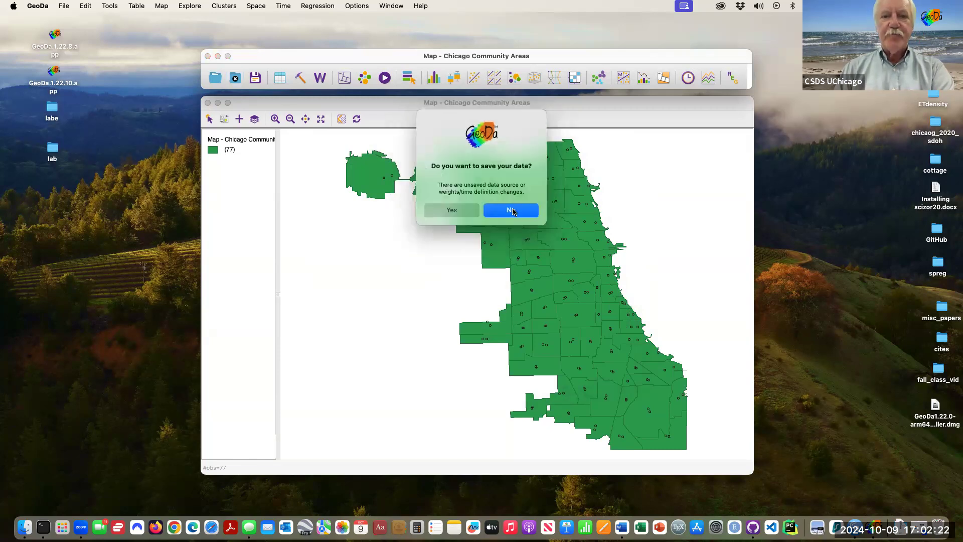
pyautogui.click(511, 213)
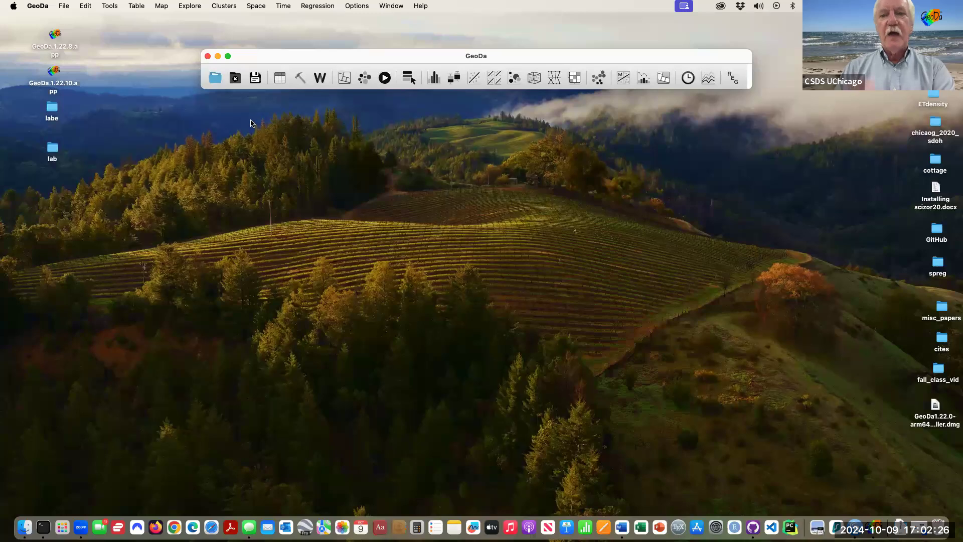
# - Open chicagopt.shp from the lab folder as a new data source
pyautogui.click(214, 78)
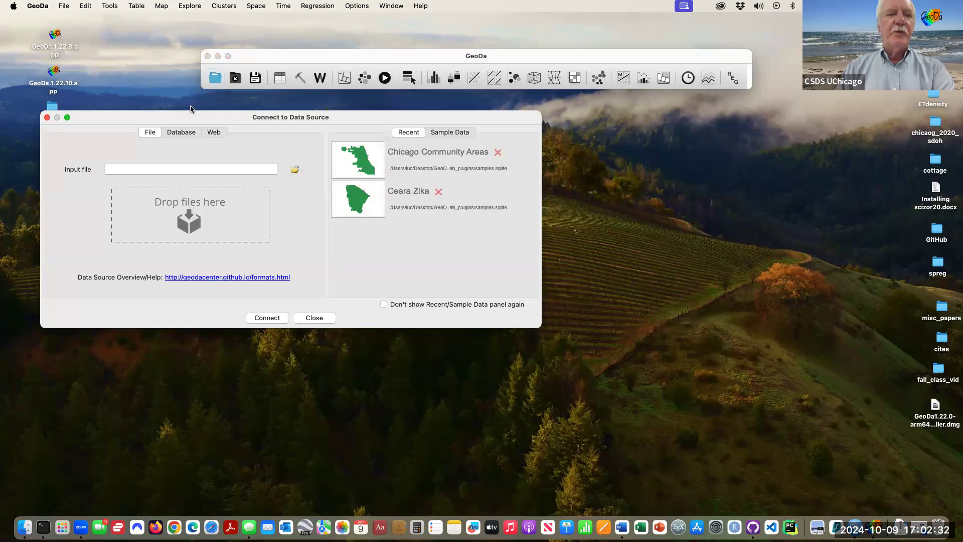
pyautogui.moveTo(355, 125); pyautogui.dragTo(571, 133)
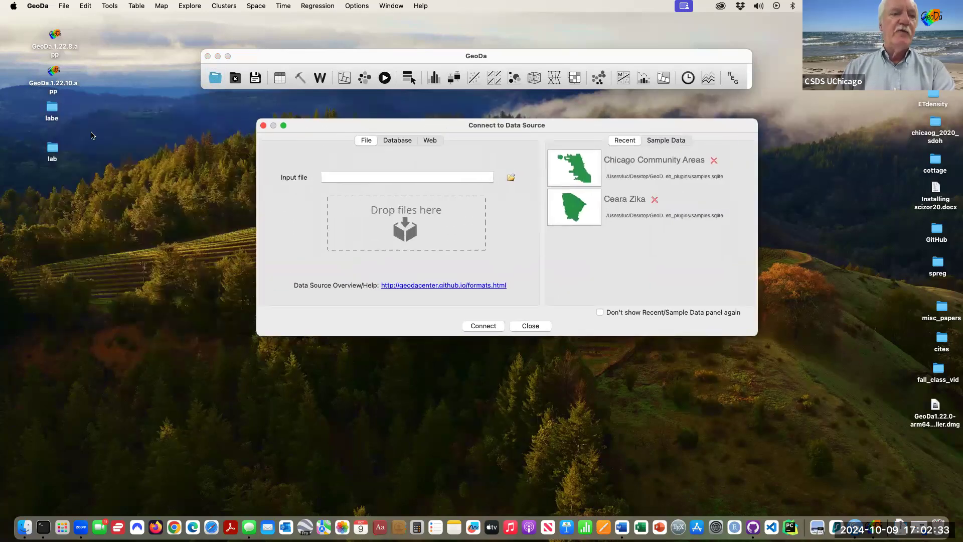
pyautogui.click(55, 147)
pyautogui.doubleClick(54, 147)
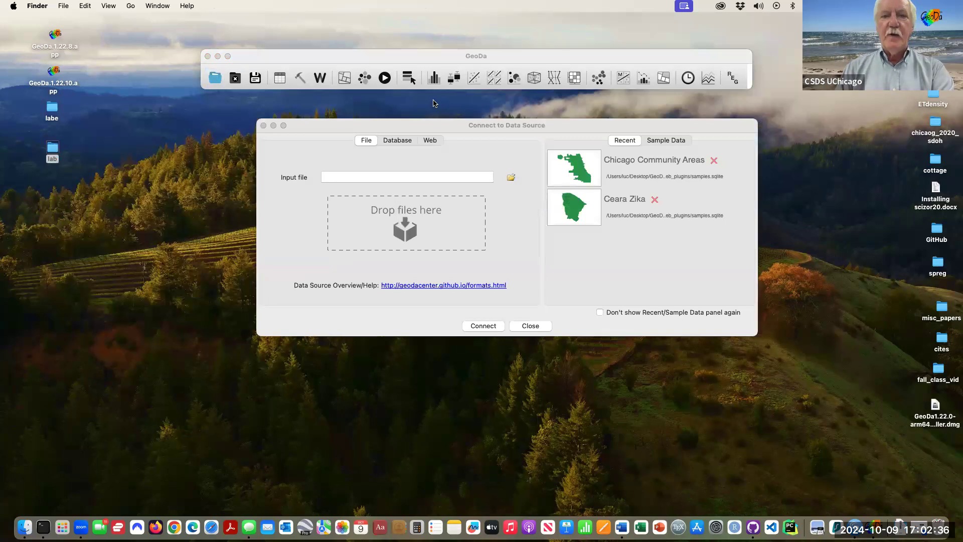
pyautogui.moveTo(368, 128); pyautogui.dragTo(203, 218)
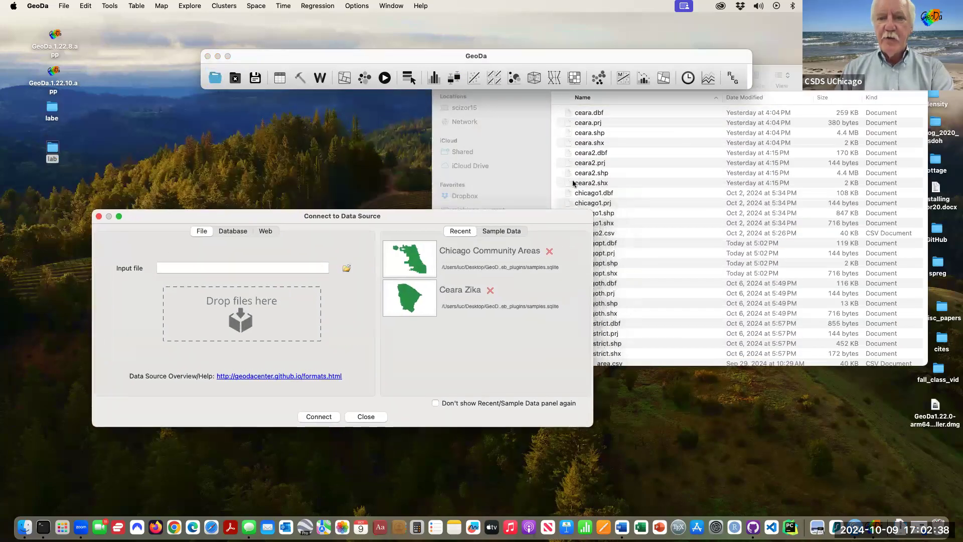
pyautogui.scroll(-3, 652, 229)
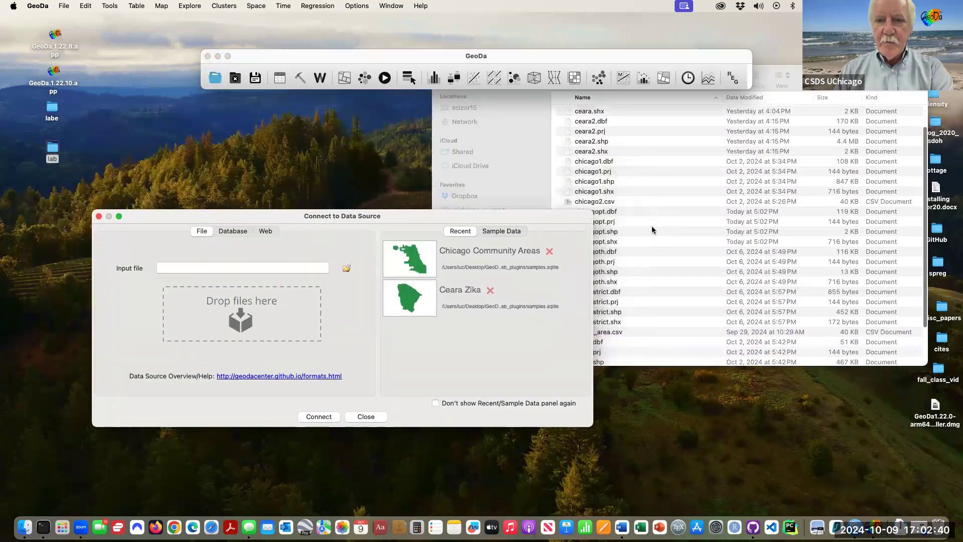
pyautogui.scroll(-3, 652, 226)
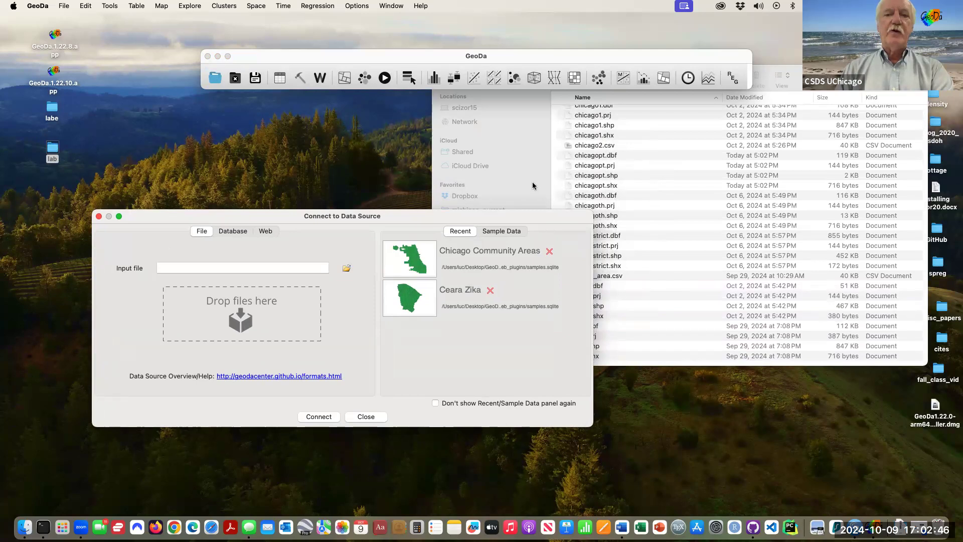
pyautogui.click(569, 175)
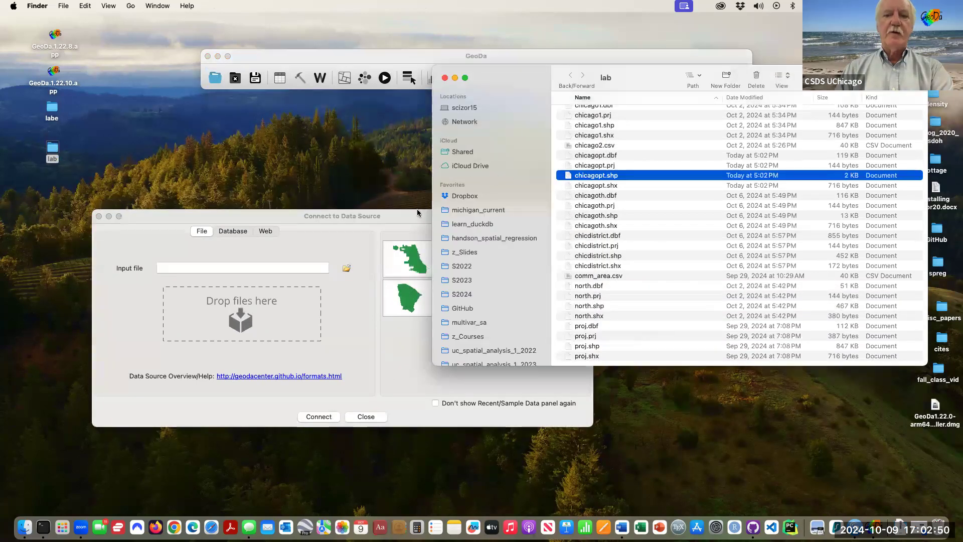
pyautogui.moveTo(631, 177); pyautogui.dragTo(303, 313)
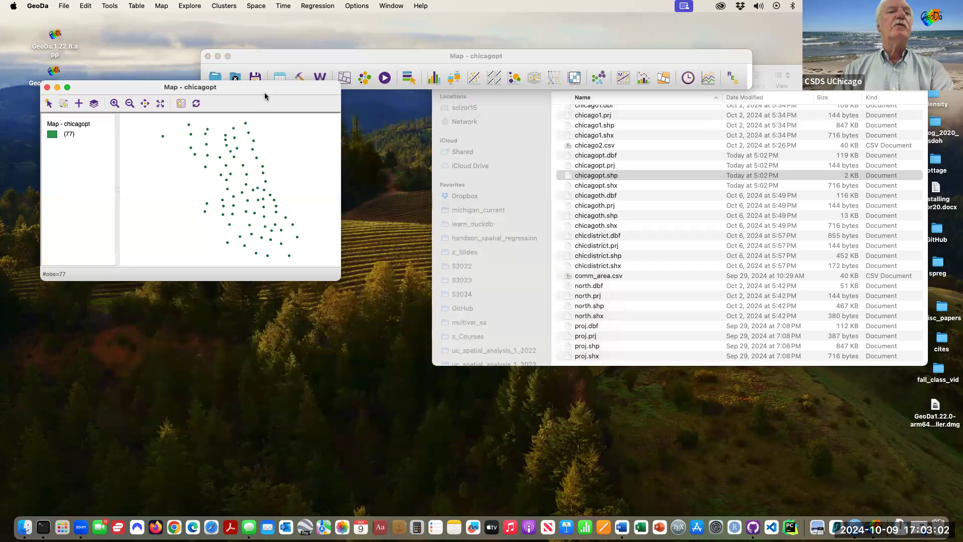
# - Enlarge the chicagopt map and open its table to browse the attribute columns
pyautogui.moveTo(274, 92); pyautogui.dragTo(380, 130)
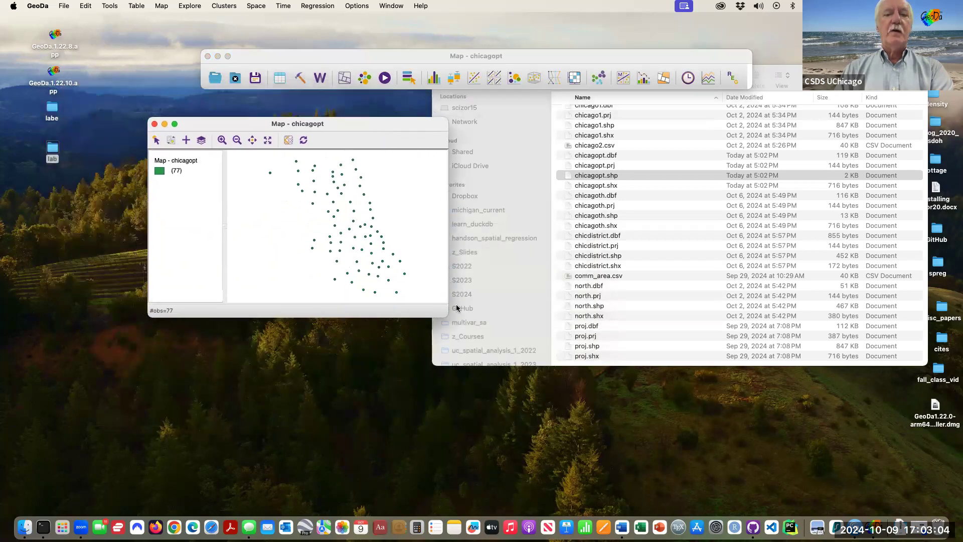
pyautogui.moveTo(448, 317); pyautogui.dragTo(698, 427)
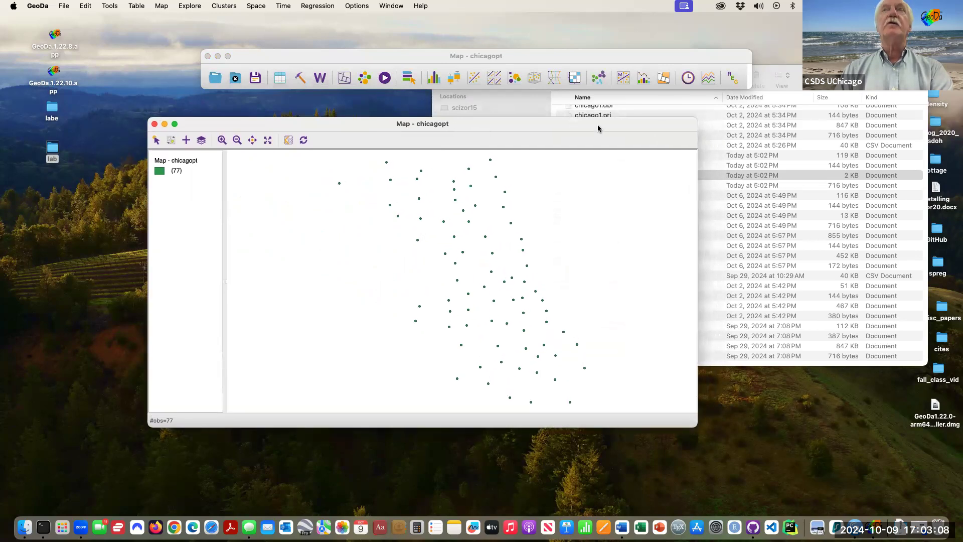
pyautogui.moveTo(601, 131); pyautogui.dragTo(621, 112)
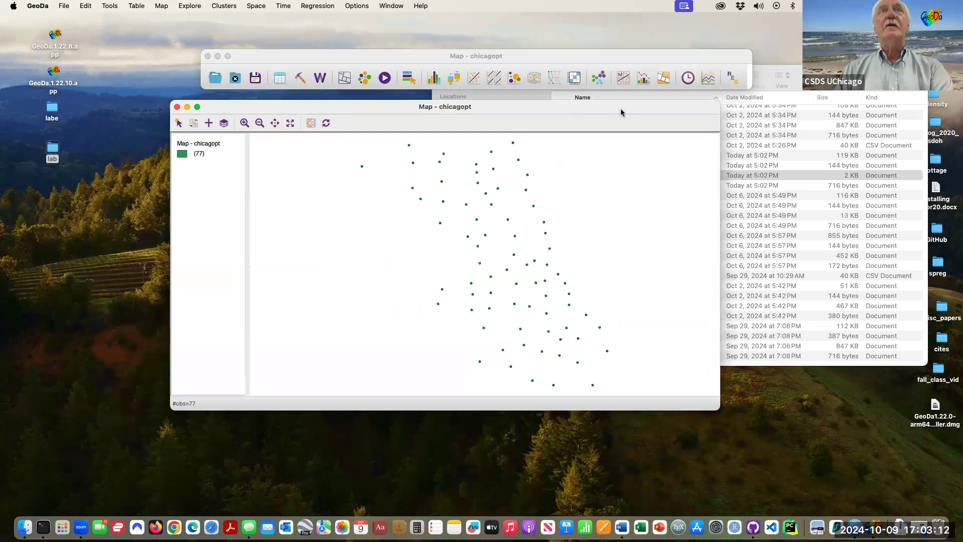
pyautogui.click(277, 80)
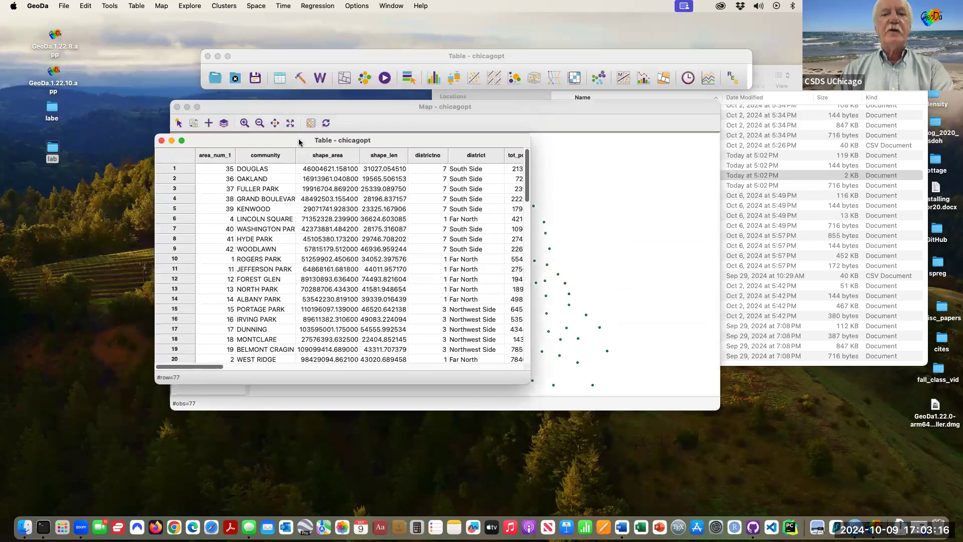
pyautogui.hscroll(10, 419, 234)
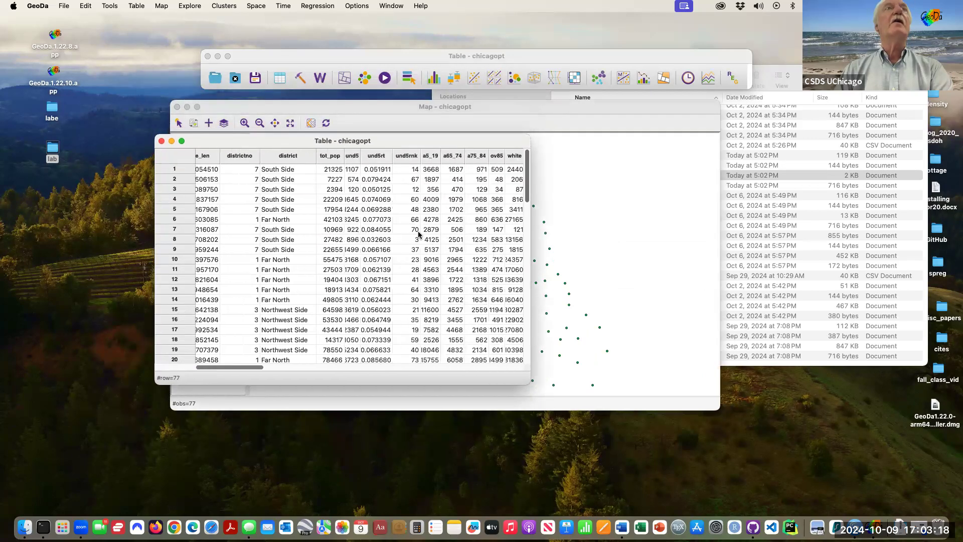
pyautogui.hscroll(10, 419, 234)
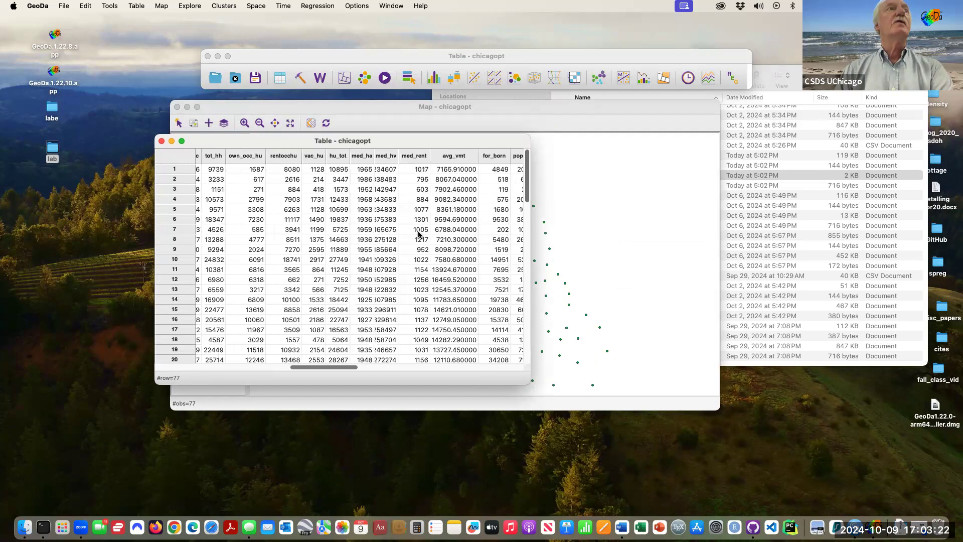
pyautogui.hscroll(5, 417, 231)
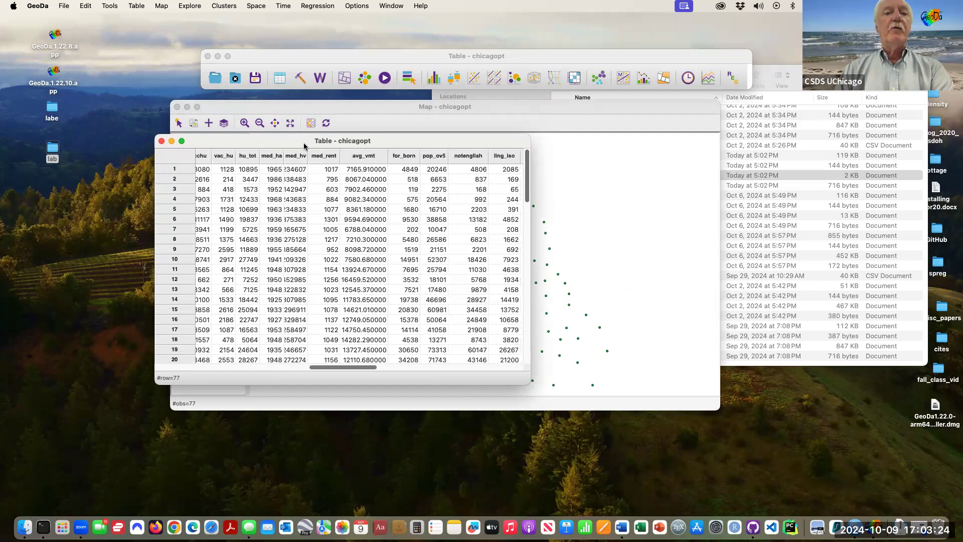
pyautogui.moveTo(481, 141); pyautogui.dragTo(861, 174)
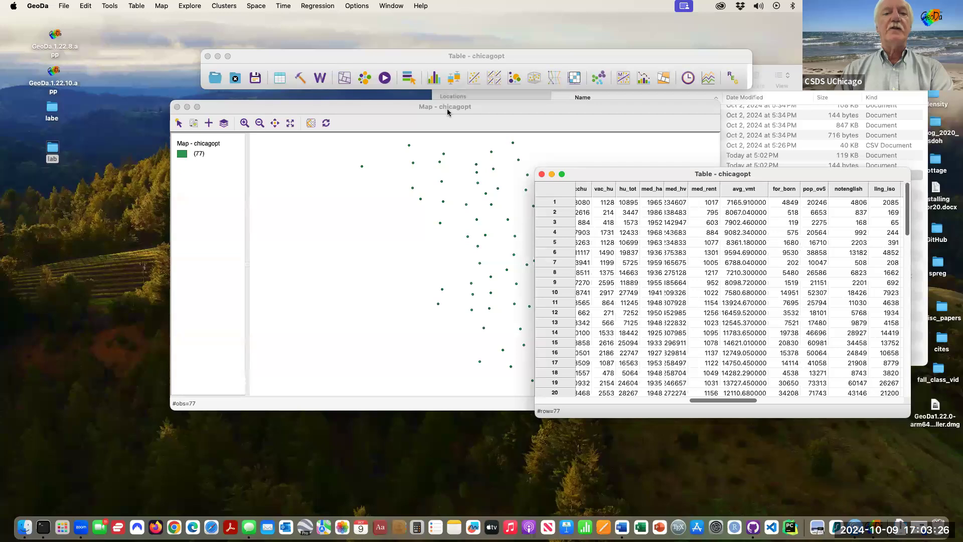
pyautogui.moveTo(385, 117); pyautogui.dragTo(367, 115)
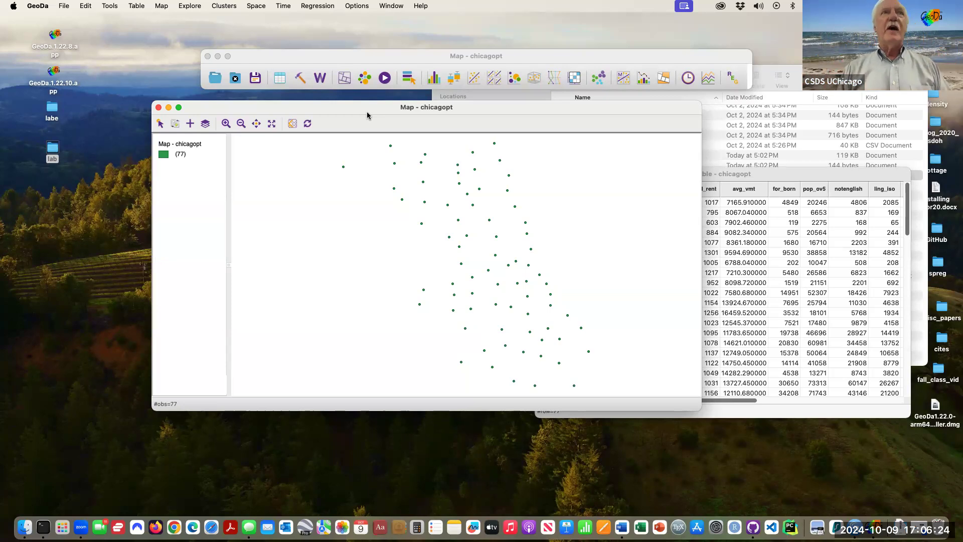
# - Display Thiessen polygons around the chicagopt points
pyautogui.rightClick(284, 187)
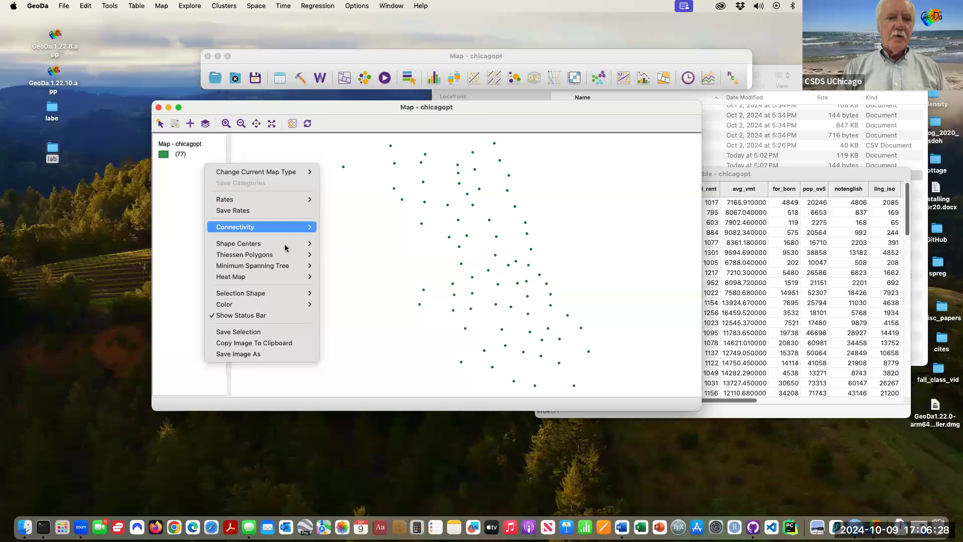
pyautogui.moveTo(287, 254)
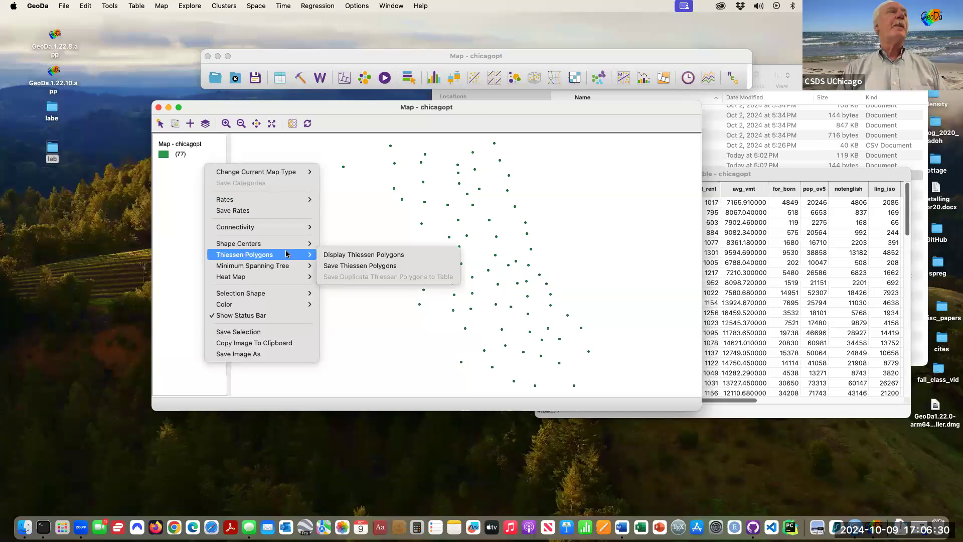
pyautogui.click(330, 256)
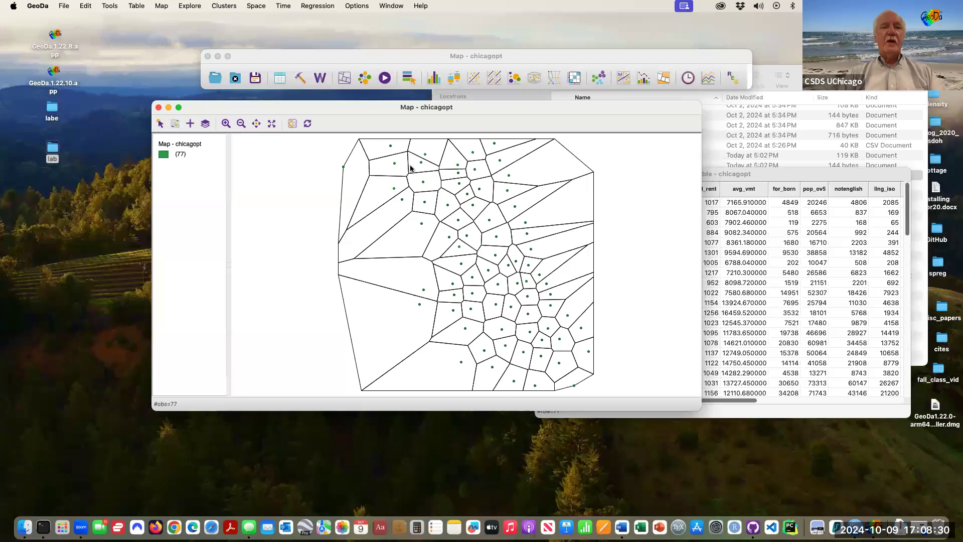
# - Save the Thiessen polygons as an ESRI shapefile named chicagoth.shp in the lab folder, replacing the existing file
pyautogui.rightClick(294, 176)
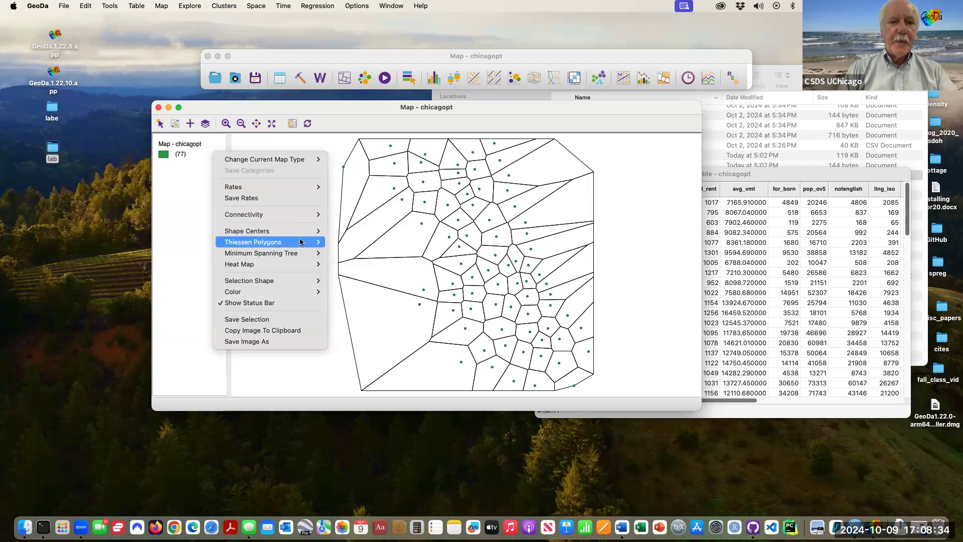
pyautogui.moveTo(301, 242)
pyautogui.click(354, 253)
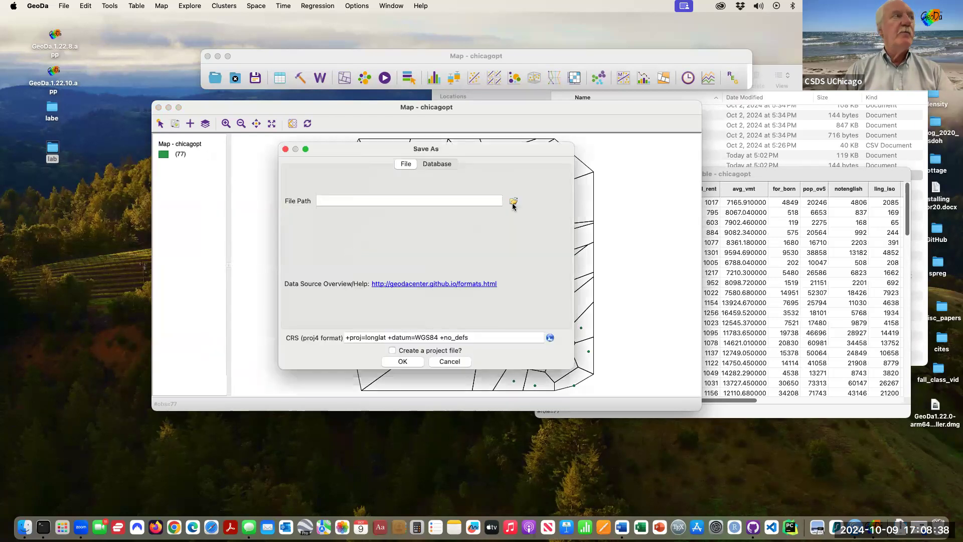
pyautogui.click(513, 203)
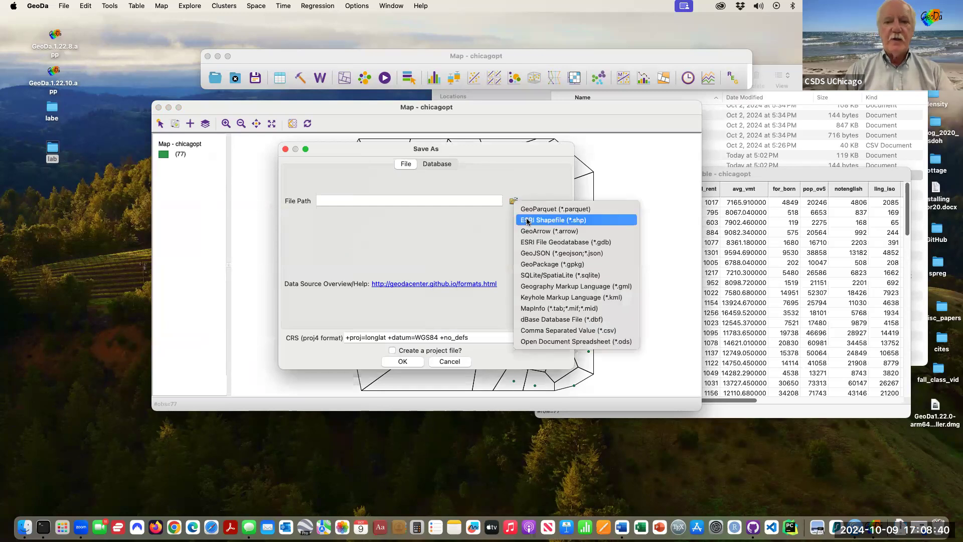
pyautogui.click(527, 220)
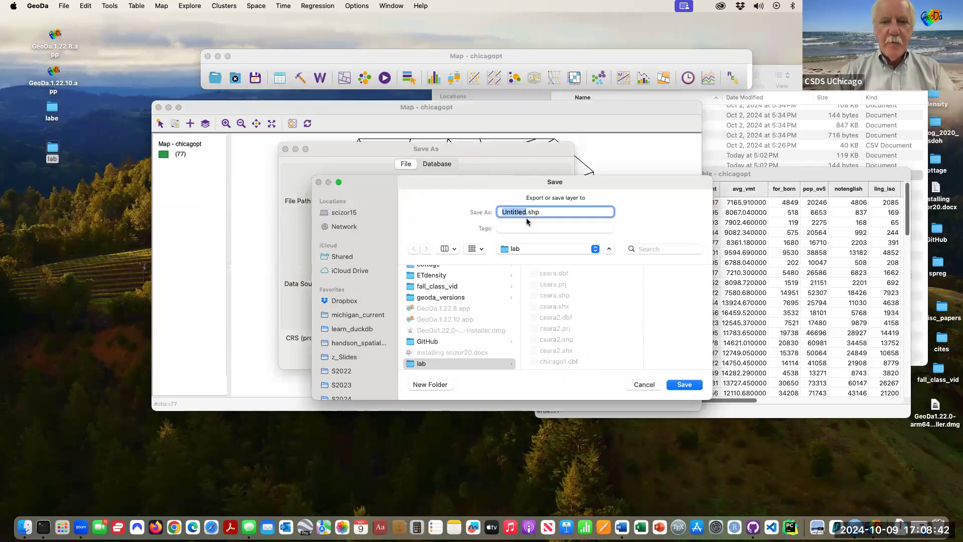
pyautogui.write('chicagoth')
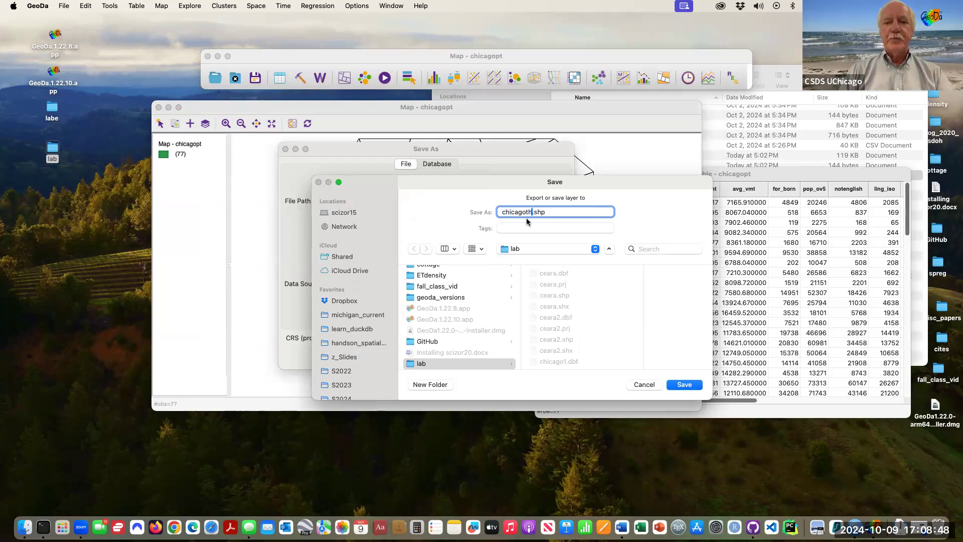
pyautogui.click(686, 385)
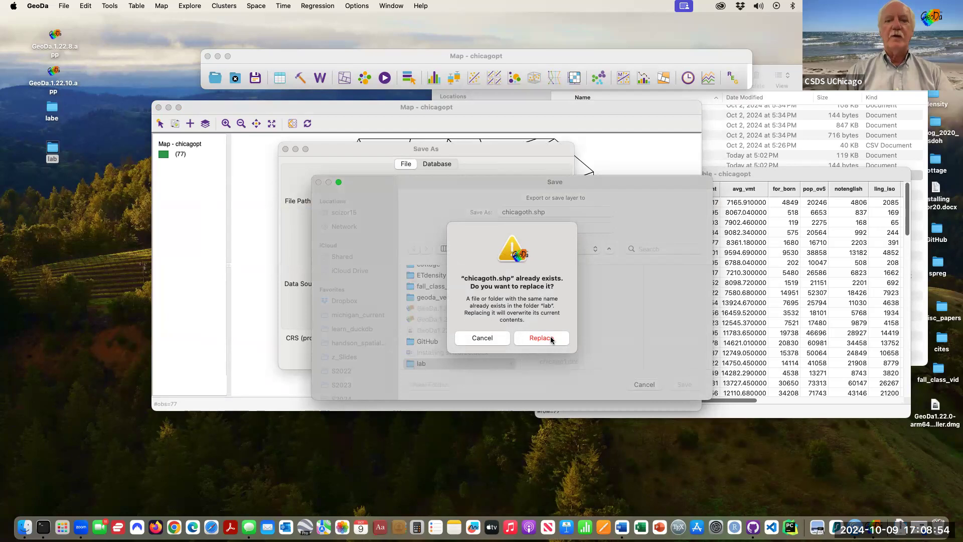
pyautogui.click(542, 338)
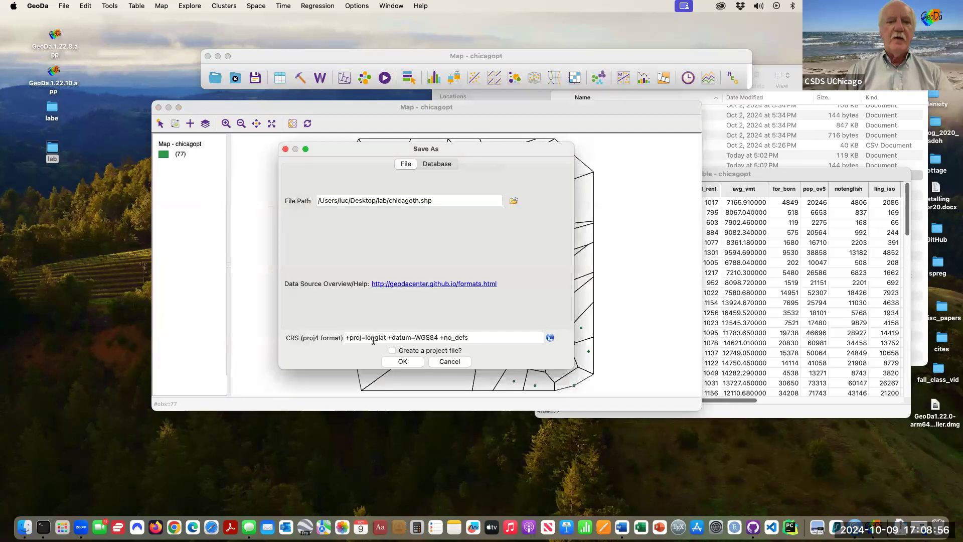
pyautogui.click(403, 362)
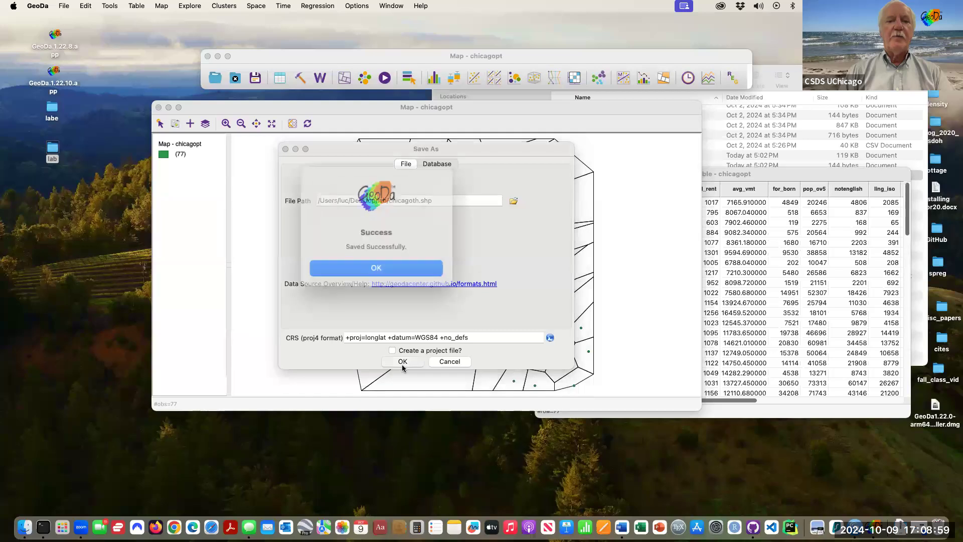
pyautogui.click(391, 263)
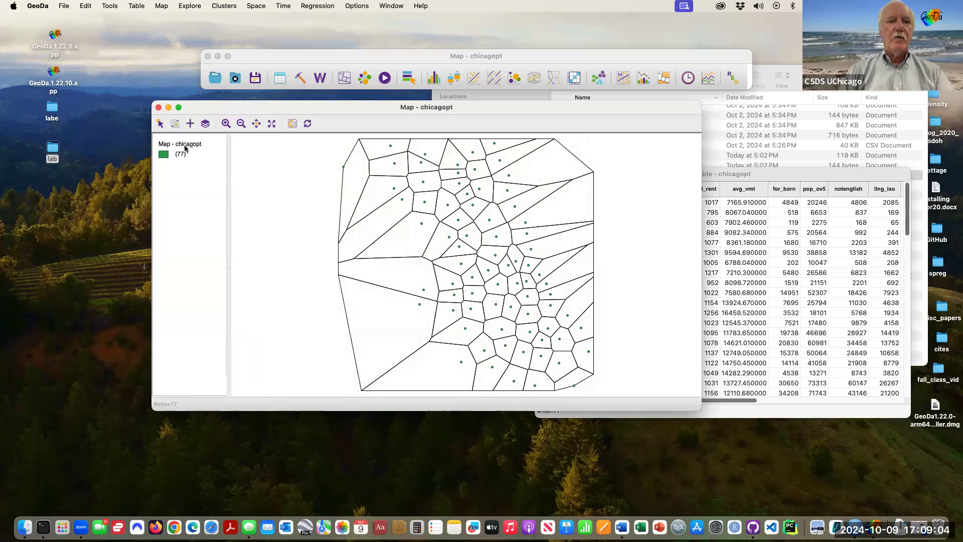
# - Close the current project and open chicagoth.shp from the lab folder as a new data source
pyautogui.click(236, 78)
pyautogui.click(214, 79)
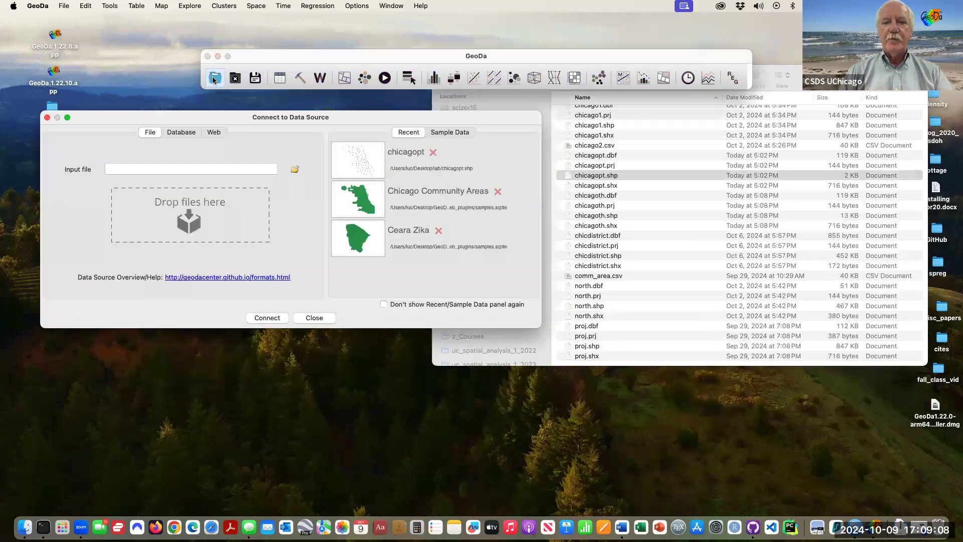
pyautogui.click(598, 219)
pyautogui.click(597, 218)
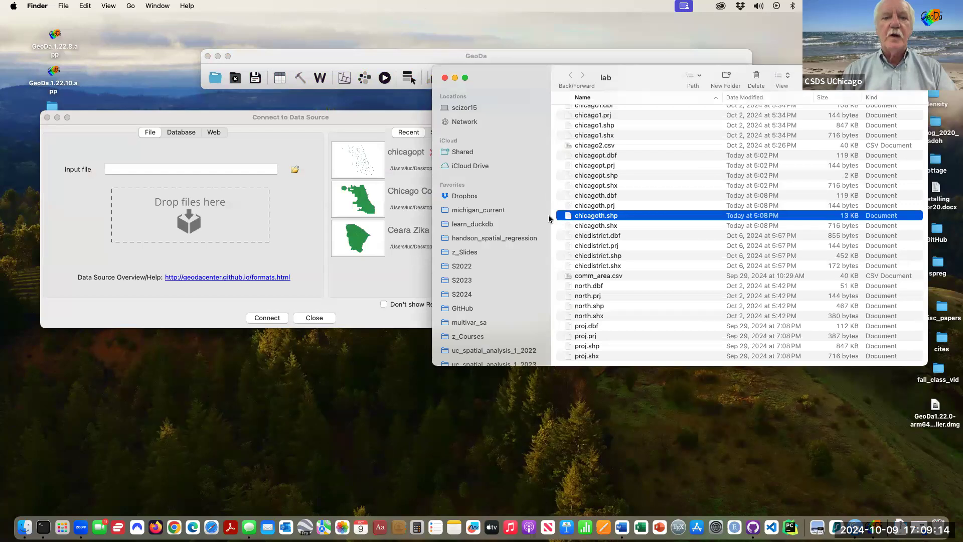
pyautogui.moveTo(639, 216); pyautogui.dragTo(254, 207)
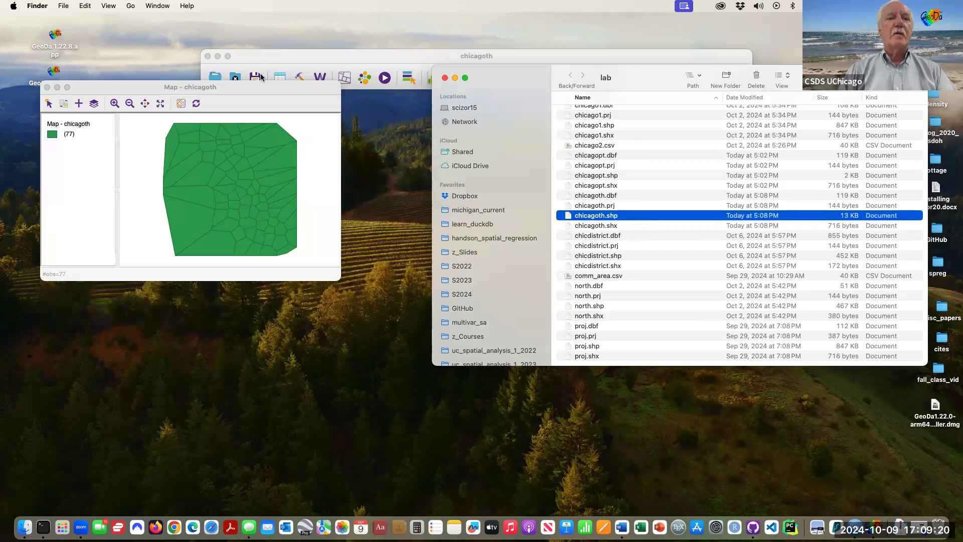
# - Enlarge the chicagoth map window and display the mean centers of the Thiessen polygons
pyautogui.moveTo(263, 91); pyautogui.dragTo(326, 143)
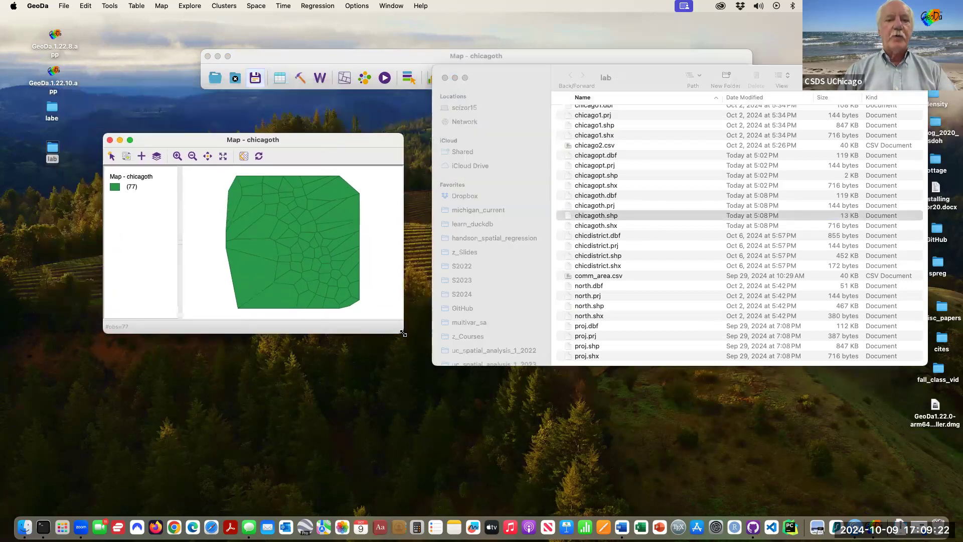
pyautogui.moveTo(404, 333); pyautogui.dragTo(633, 446)
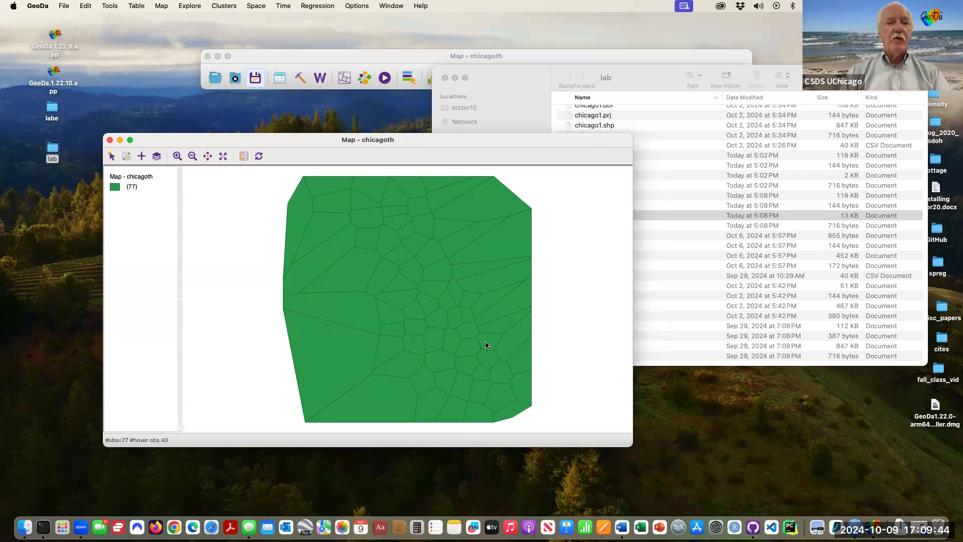
pyautogui.rightClick(225, 210)
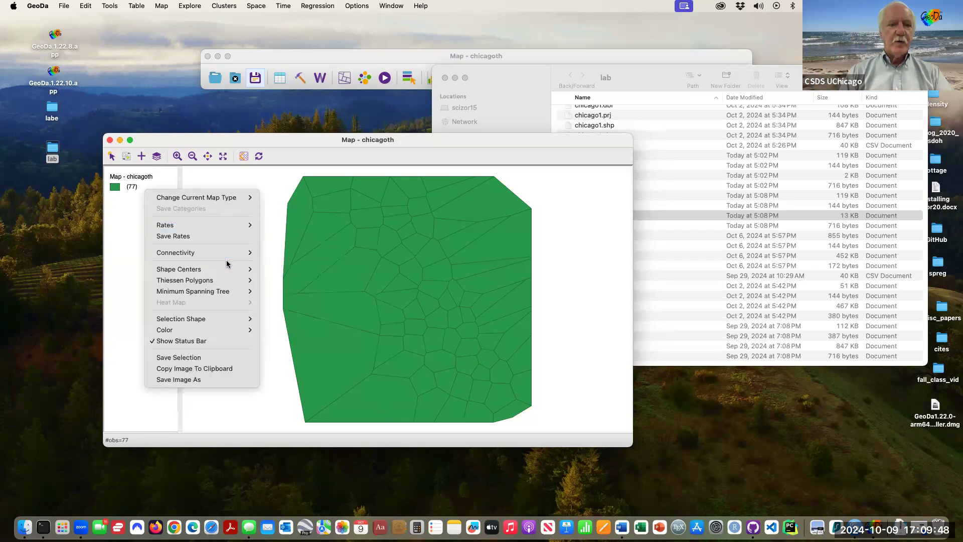
pyautogui.moveTo(228, 269)
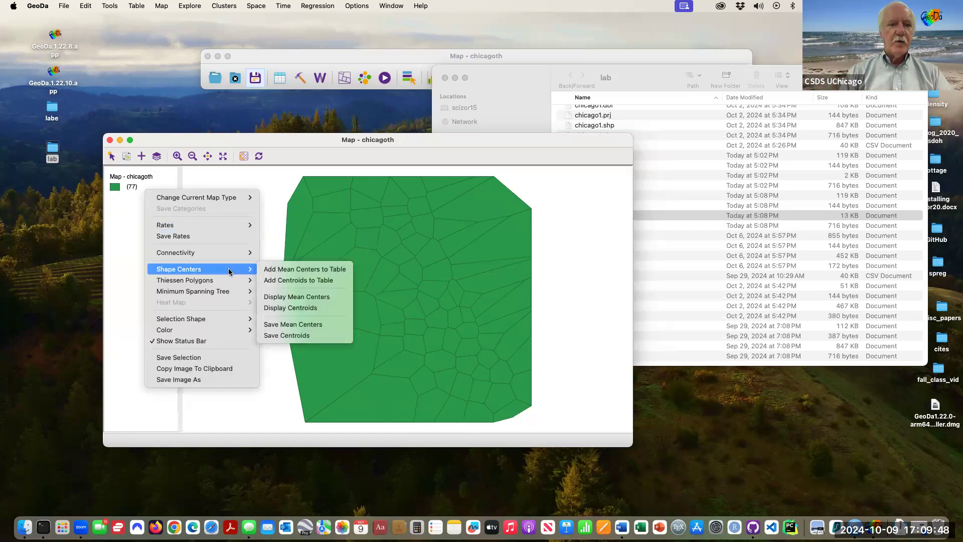
pyautogui.click(284, 297)
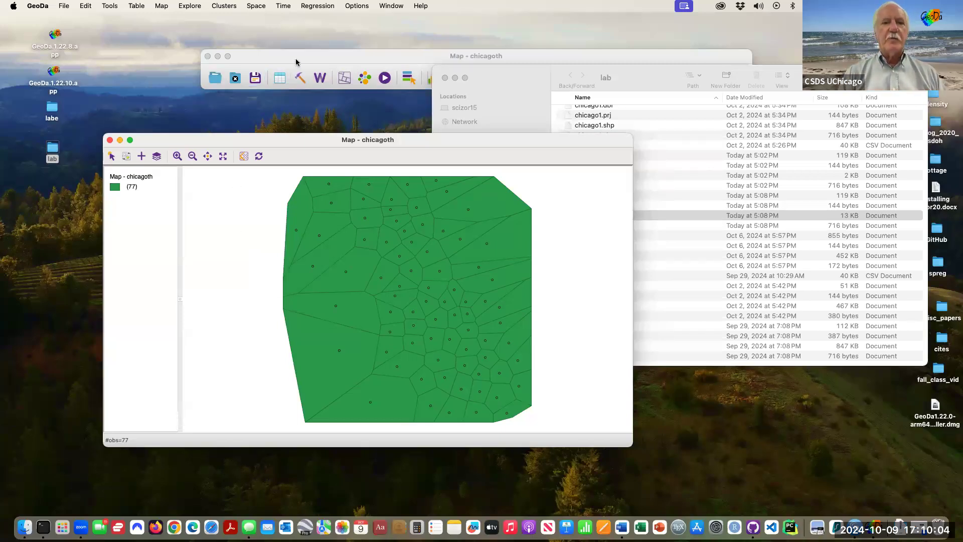
pyautogui.click(300, 81)
pyautogui.click(300, 79)
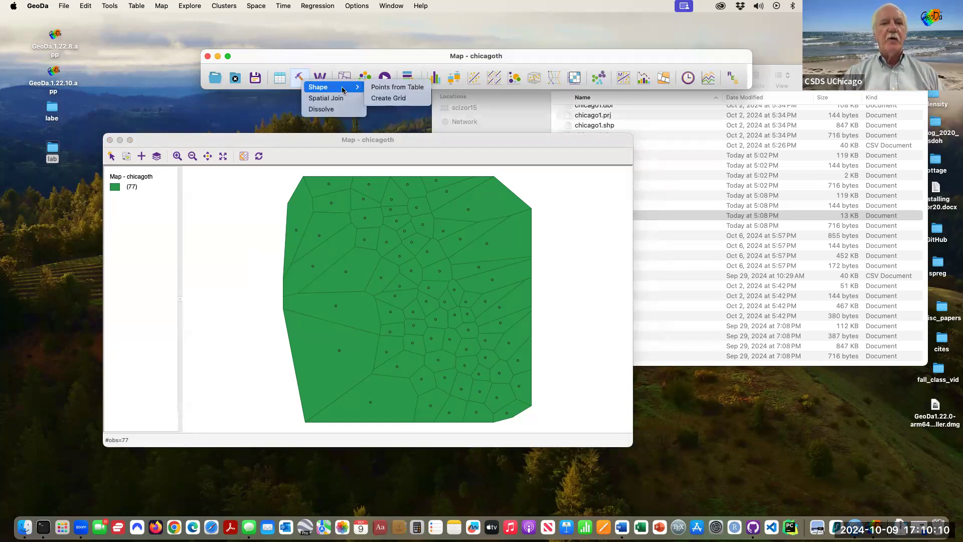
pyautogui.rightClick(248, 206)
pyautogui.moveTo(248, 263)
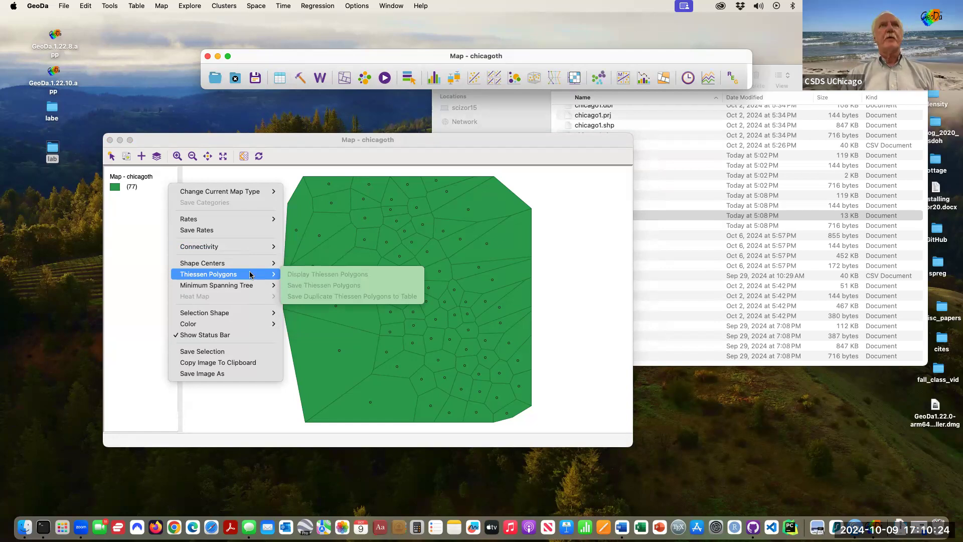
pyautogui.click(272, 411)
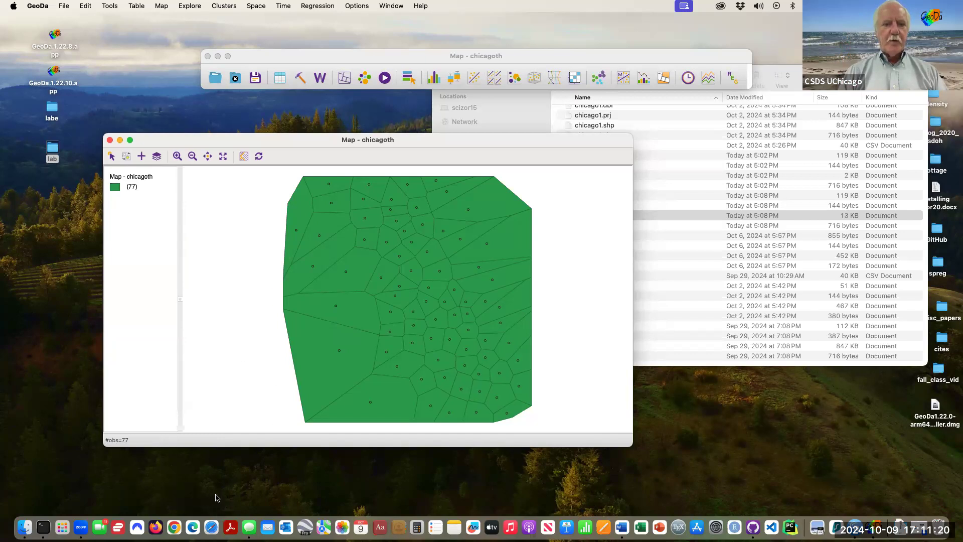
pyautogui.click(524, 507)
pyautogui.click(524, 507)
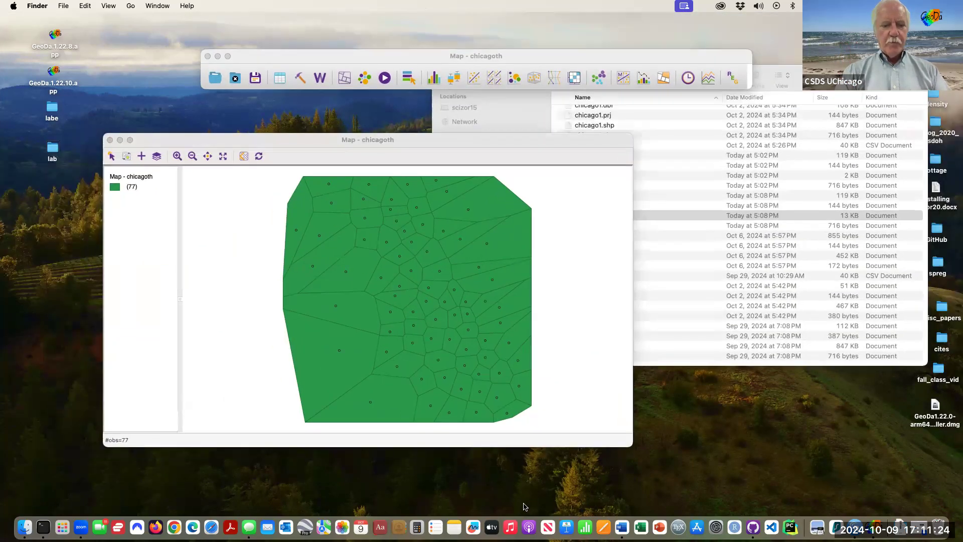
pyautogui.press('super+shift+c')
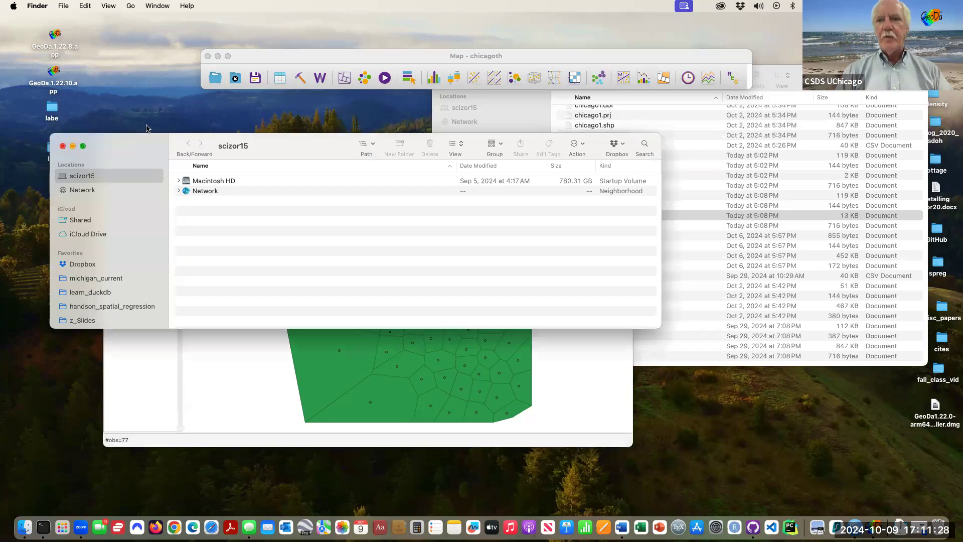
pyautogui.click(62, 146)
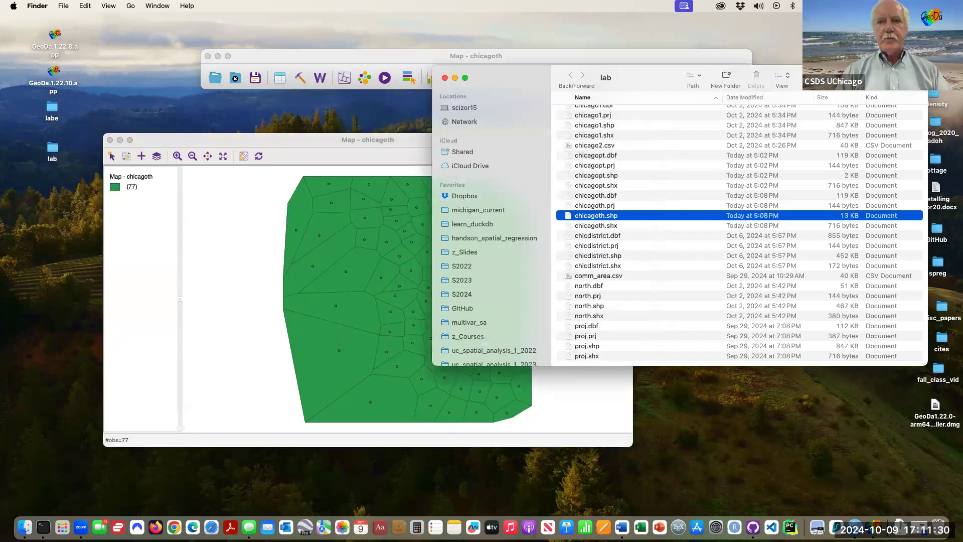